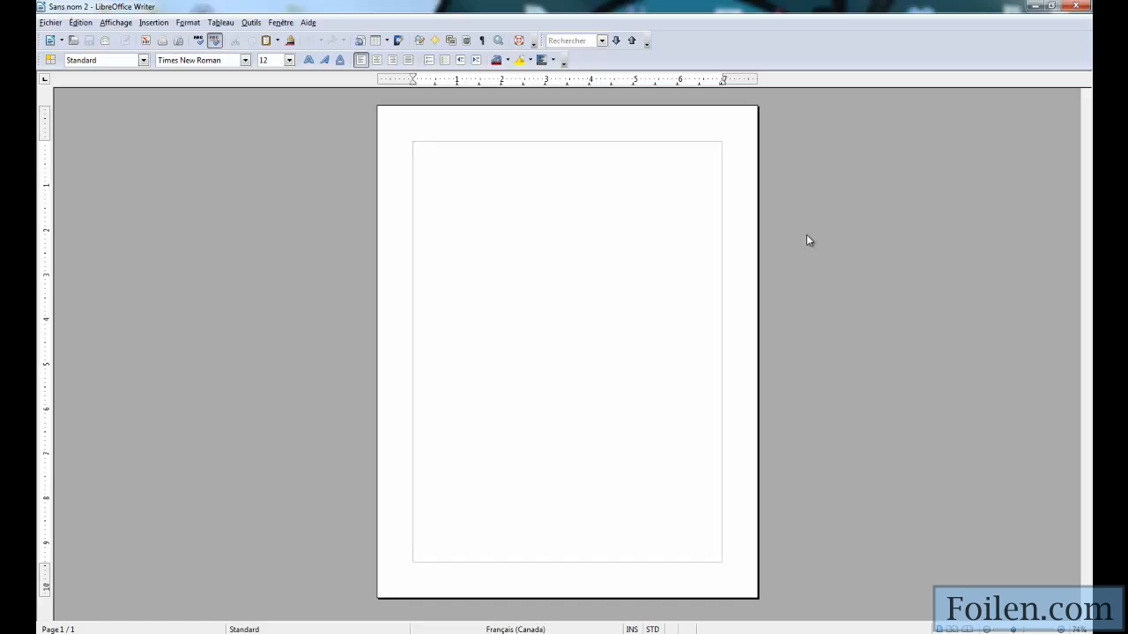
# Write the title page text: "Document de test", a "Créé par" line with the author's full name, and "Date : 2011-05-14"
pyautogui.write('Document de test')
pyautogui.press('Return')
pyautogui.write('Créé par Simon Lévesque')
pyautogui.press('Return')
pyautogui.write('Date : ')
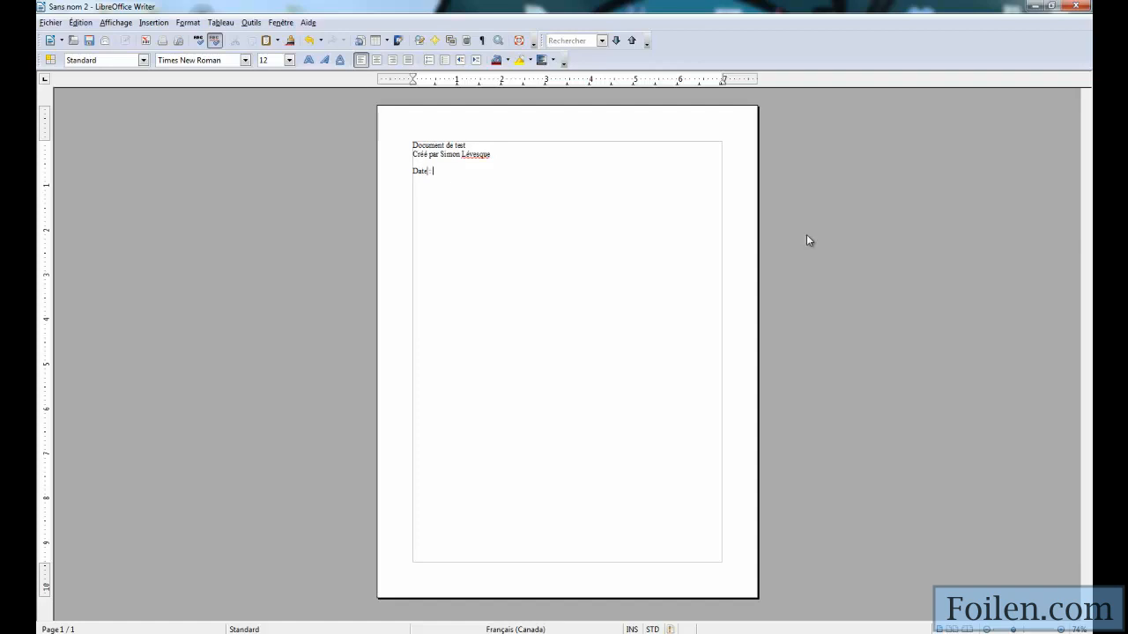
pyautogui.write('2011-05-14')
# Insert 18 blank lines above "Document de test" to move the title block down the page
pyautogui.click(398, 143)
pyautogui.press('Return')
pyautogui.press('Return')
pyautogui.press('Return')
pyautogui.press('Return')
pyautogui.press('Return')
pyautogui.press('Return')
pyautogui.press('Return')
pyautogui.press('Return')
pyautogui.press('Return')
pyautogui.press('Return')
pyautogui.press('Return')
pyautogui.press('Return')
pyautogui.press('Return')
pyautogui.press('Return')
pyautogui.press('Return')
pyautogui.press('Return')
pyautogui.press('Return')
pyautogui.press('Return')
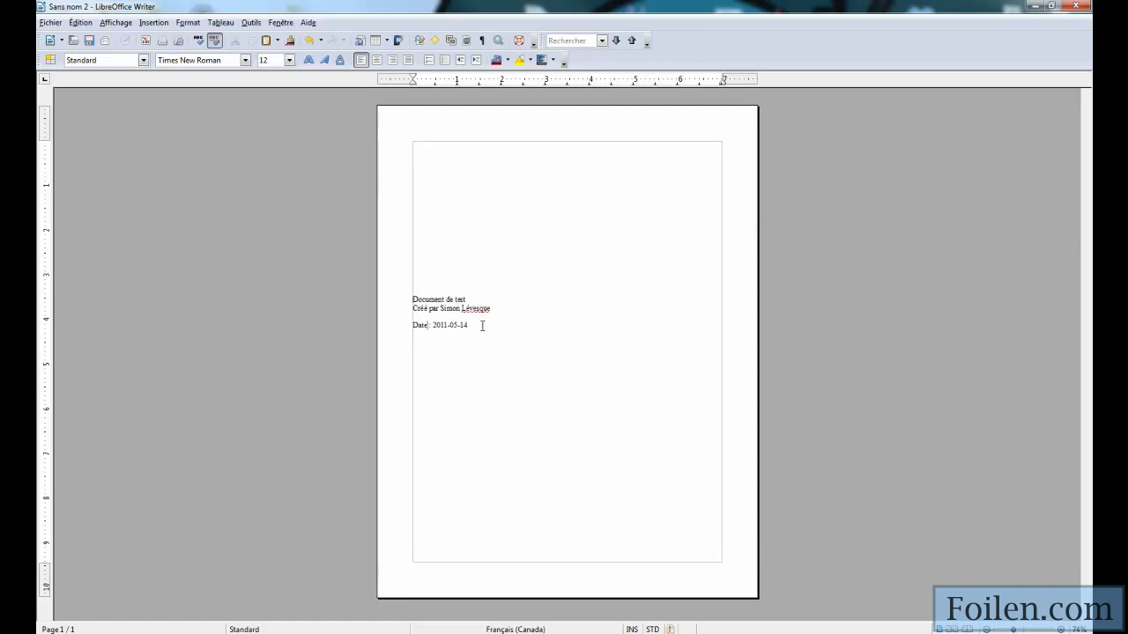
# Center all the title page lines and make "Document de test" bold
pyautogui.moveTo(482, 326); pyautogui.dragTo(396, 297)
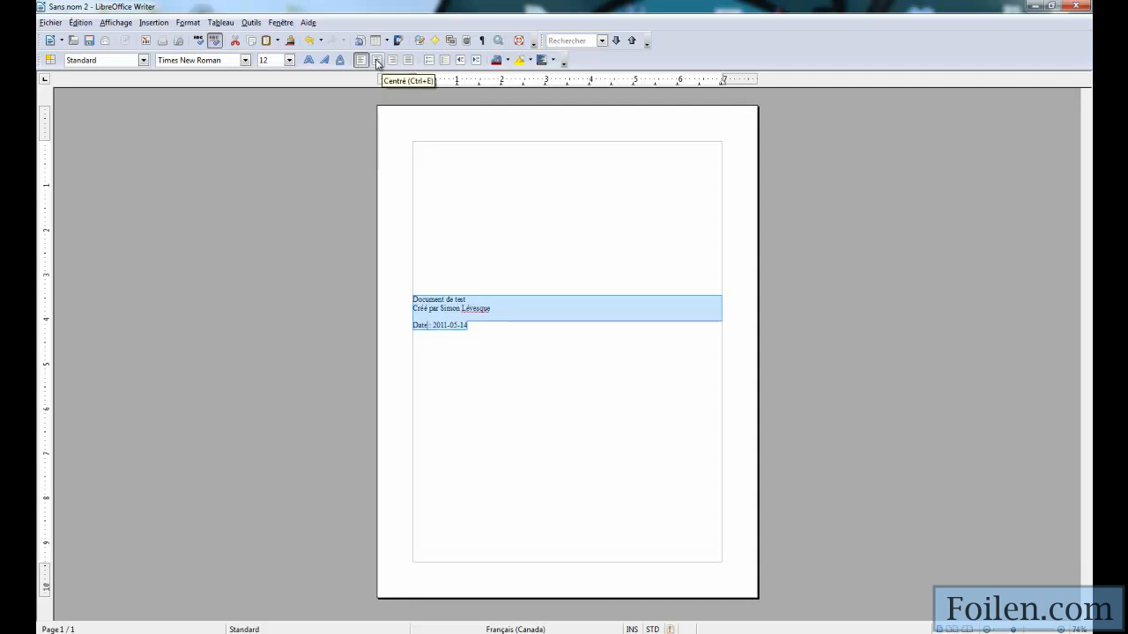
pyautogui.click(376, 60)
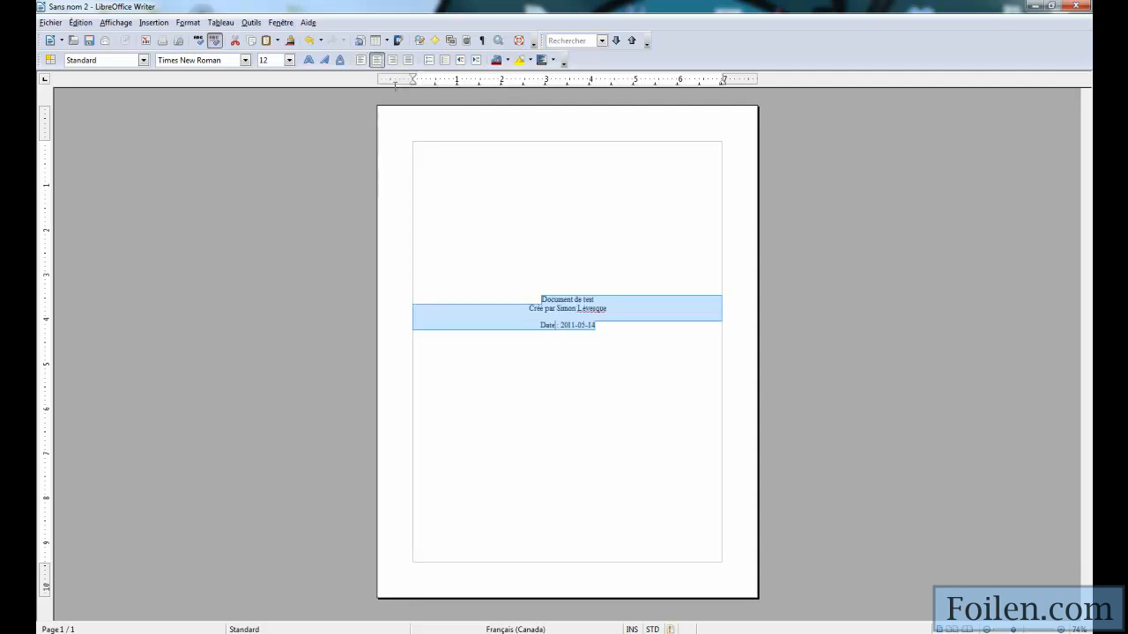
pyautogui.click(600, 300)
pyautogui.moveTo(617, 299); pyautogui.dragTo(540, 299)
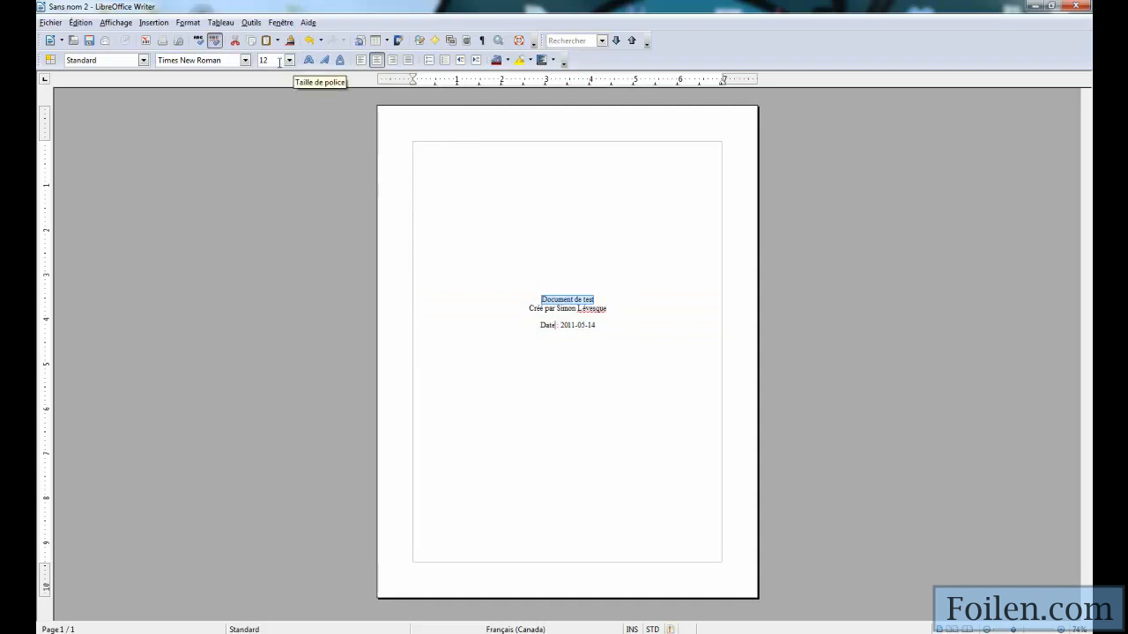
pyautogui.click(309, 61)
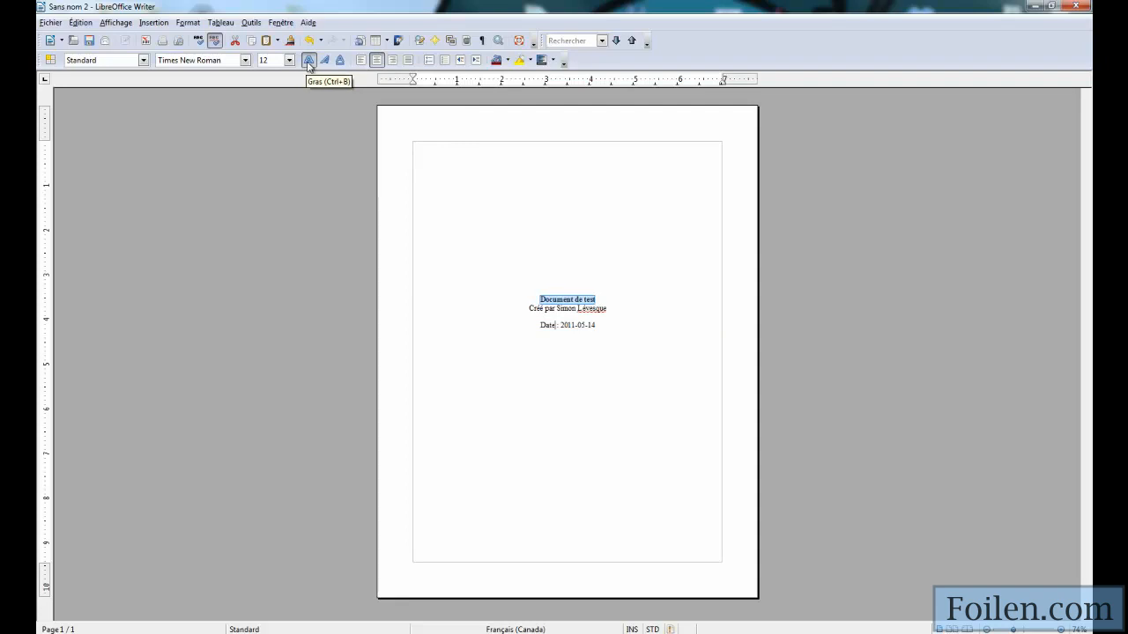
pyautogui.click(531, 297)
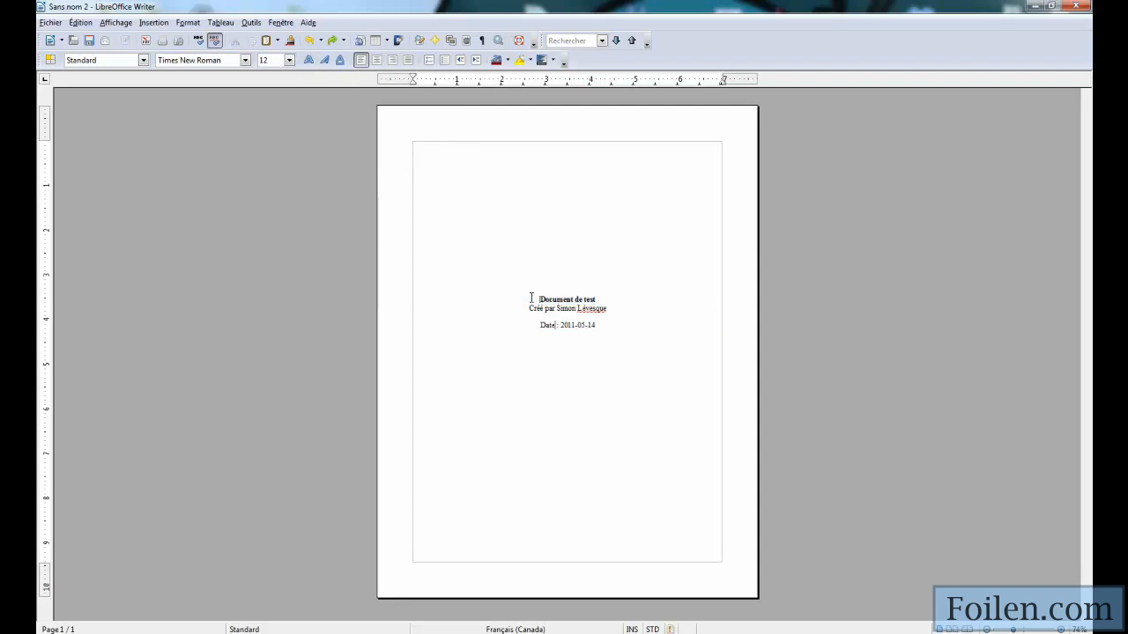
# Set the font size of the title and author lines to 16
pyautogui.moveTo(606, 310); pyautogui.dragTo(539, 300)
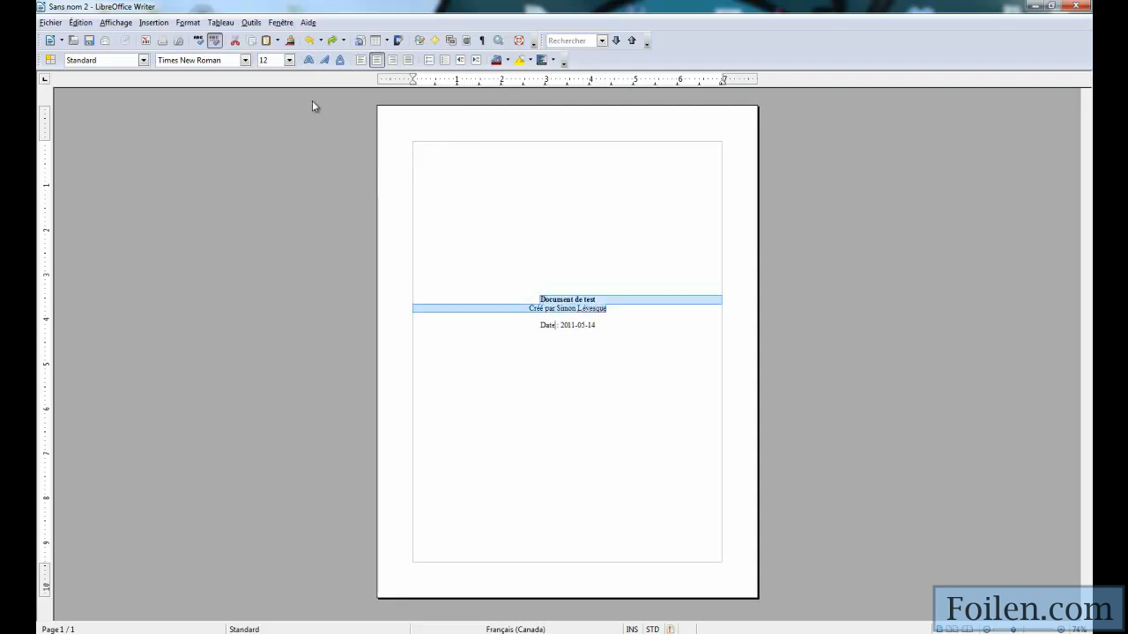
pyautogui.click(289, 60)
pyautogui.moveTo(290, 84); pyautogui.dragTo(291, 117)
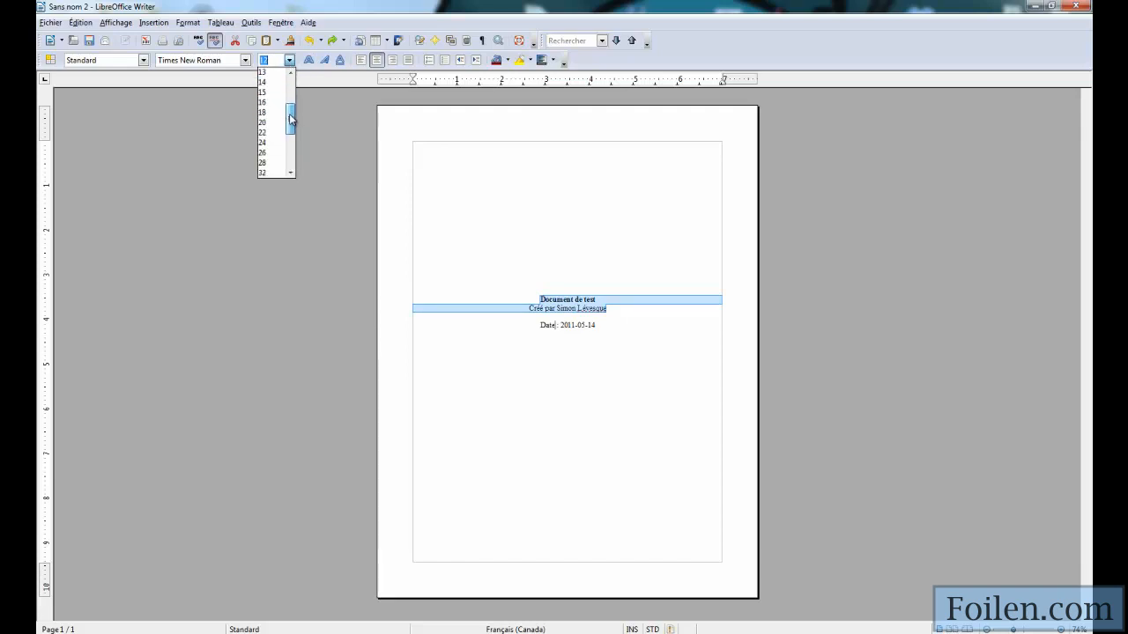
pyautogui.click(277, 103)
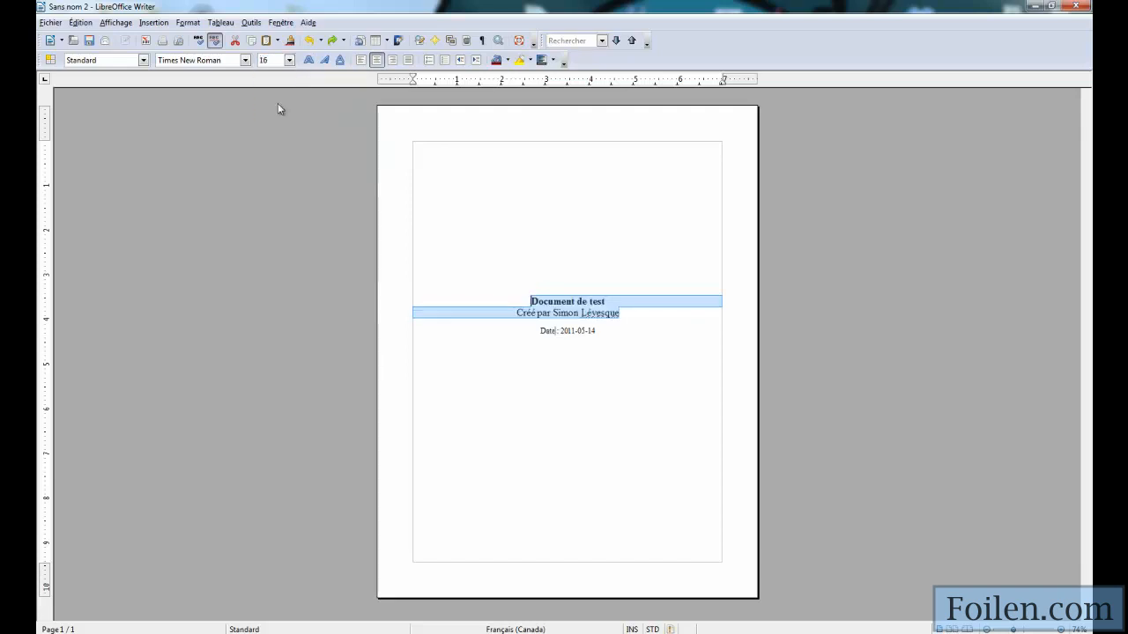
# Insert blank lines between the author line and the date line to push the date further down
pyautogui.click(442, 291)
pyautogui.press('Return')
pyautogui.press('Return')
pyautogui.press('Return')
pyautogui.press('Return')
pyautogui.press('Return')
pyautogui.press('Return')
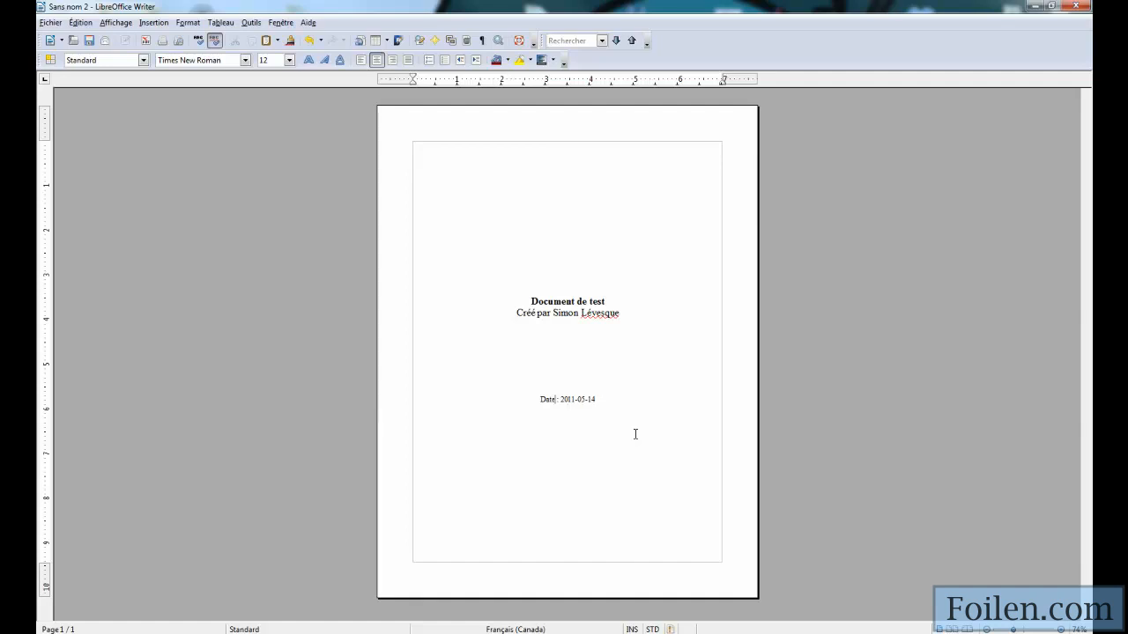
# Insert a manual page break (Saut de page) after the date line on the title page
pyautogui.click(153, 22)
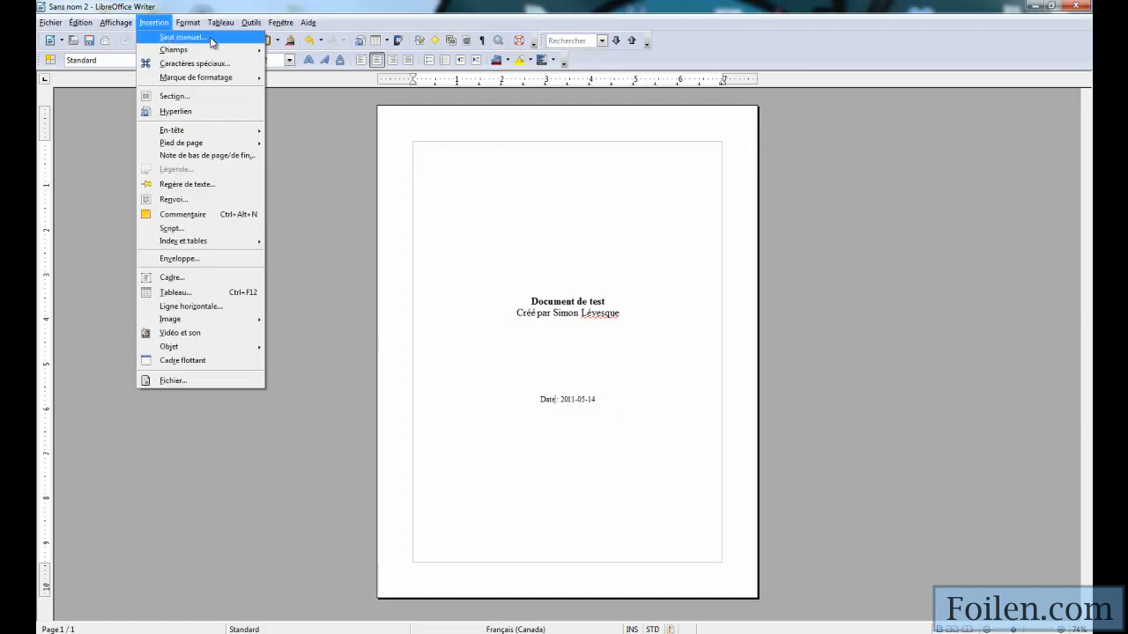
pyautogui.click(215, 42)
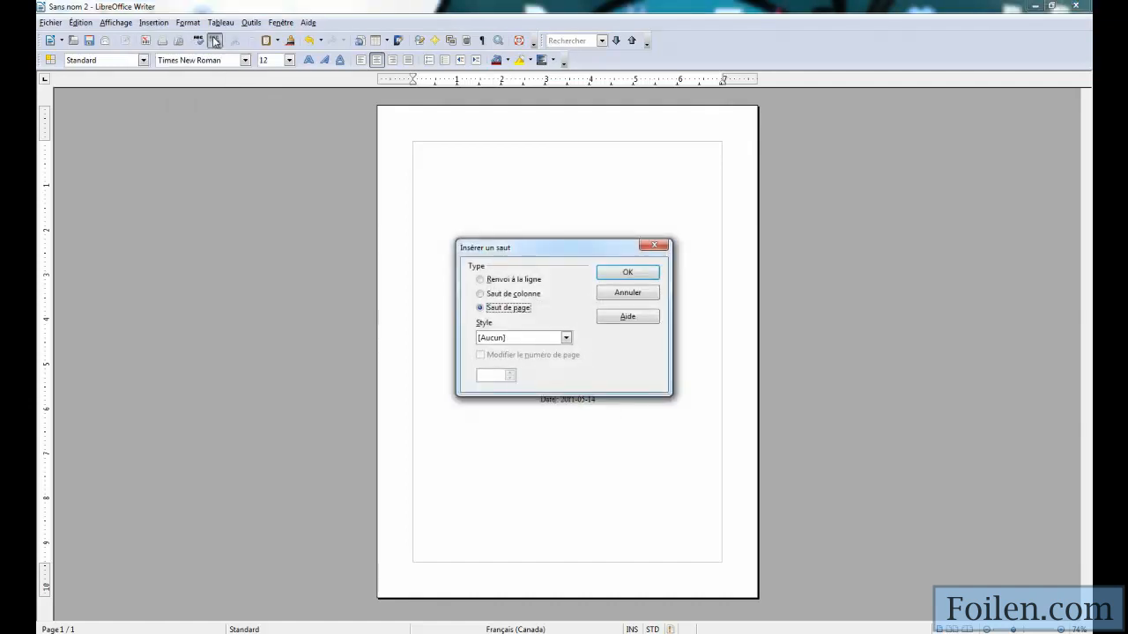
pyautogui.click(481, 307)
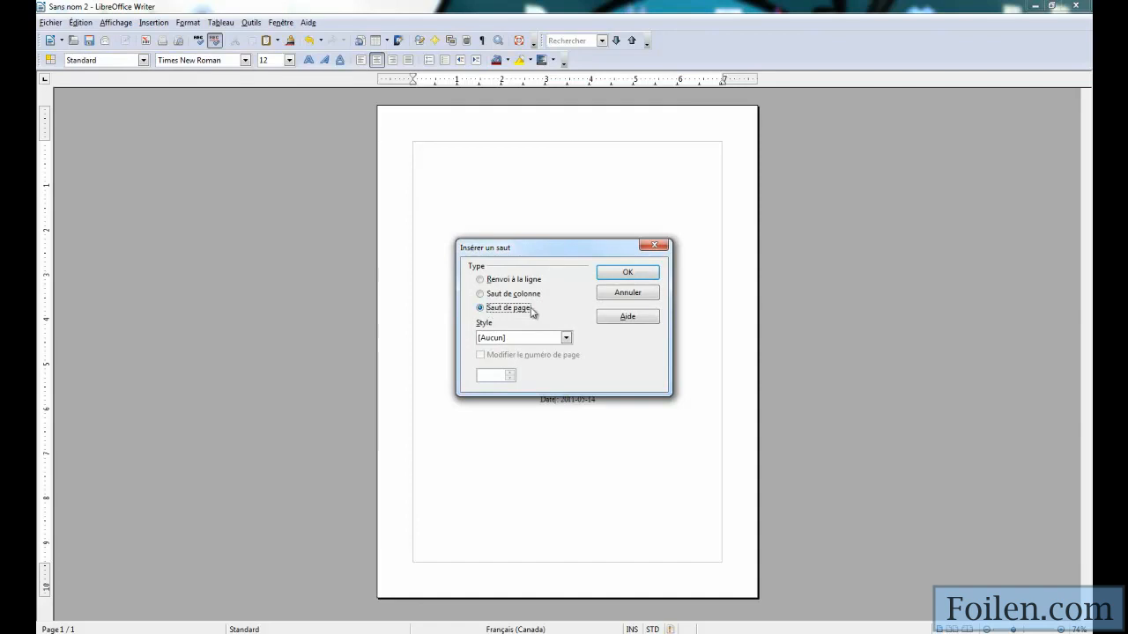
pyautogui.click(625, 274)
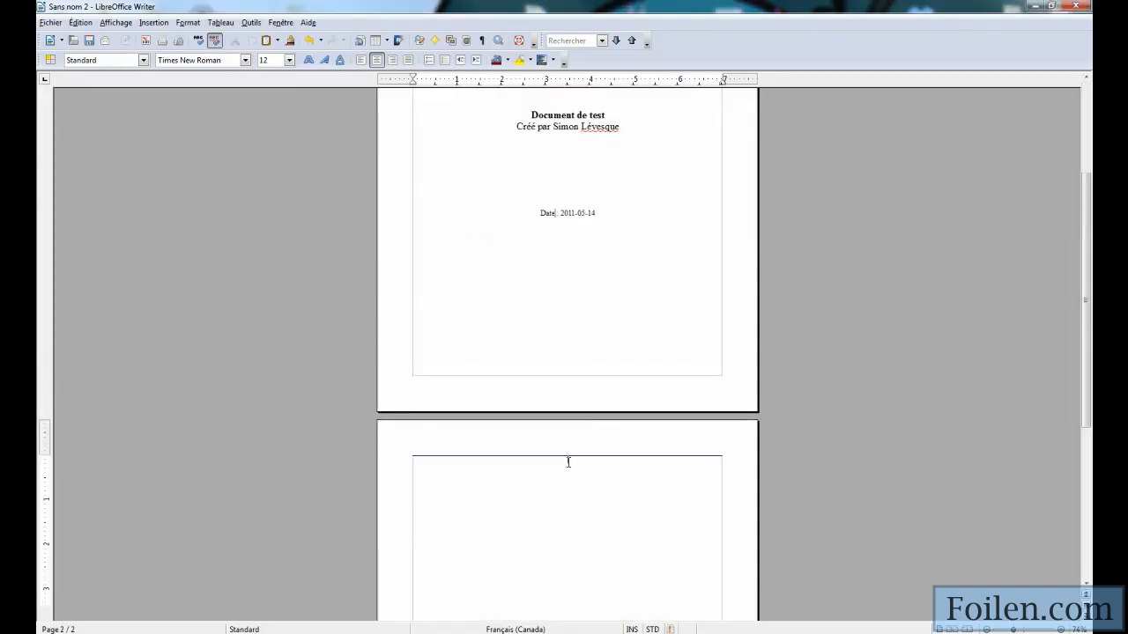
# Left-align the empty paragraph on page 2 and insert another page break there to create a third page
pyautogui.click(361, 60)
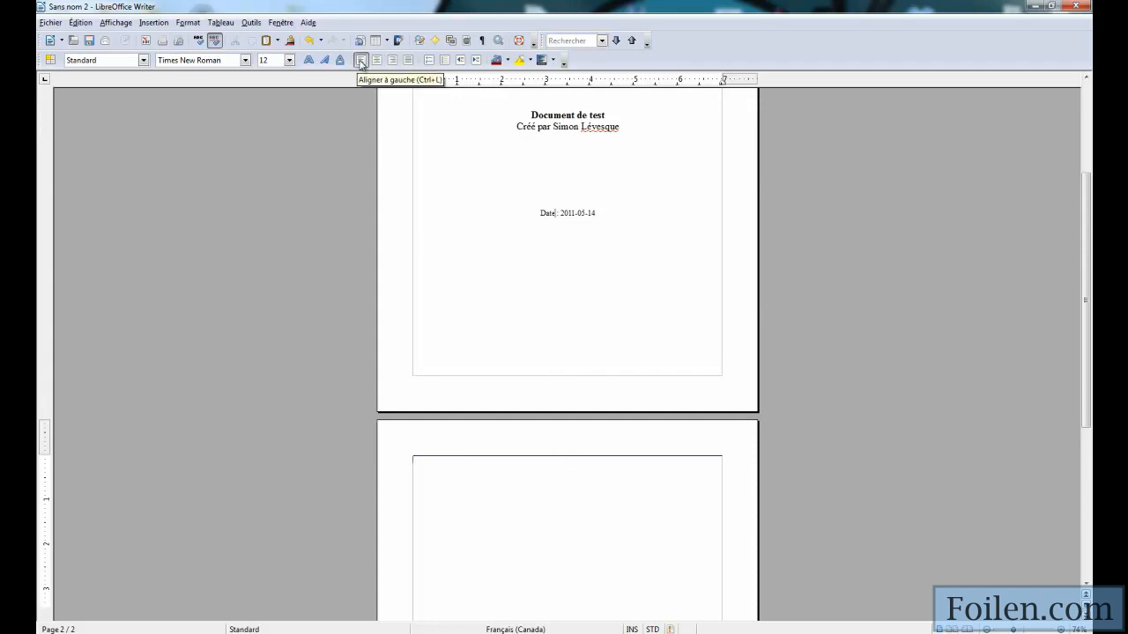
pyautogui.scroll(-2, 324, 243)
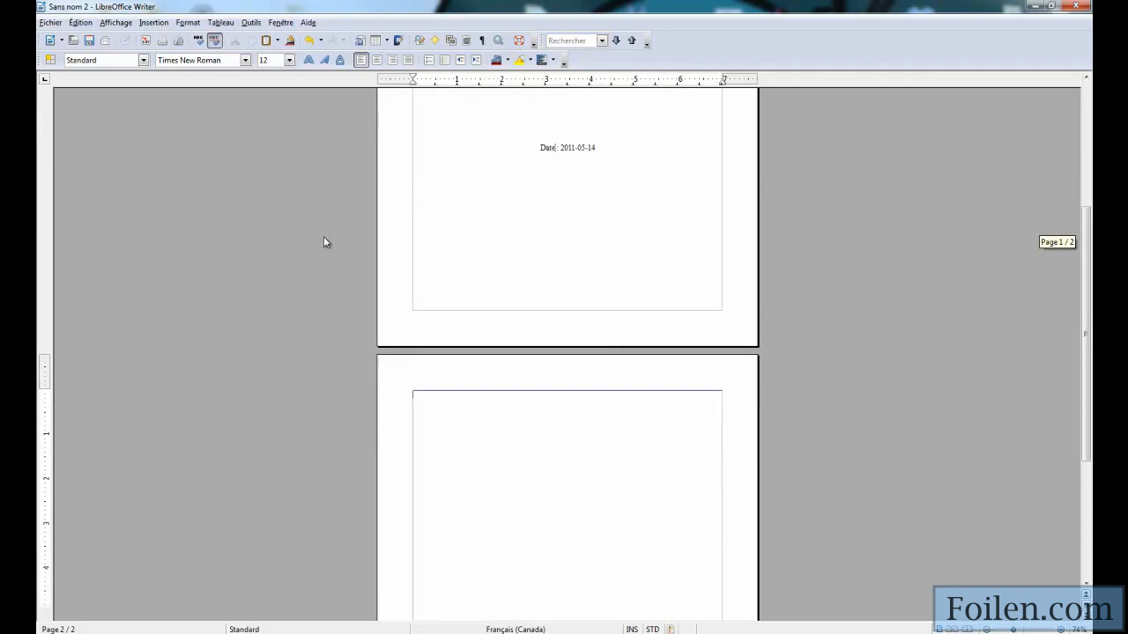
pyautogui.click(187, 22)
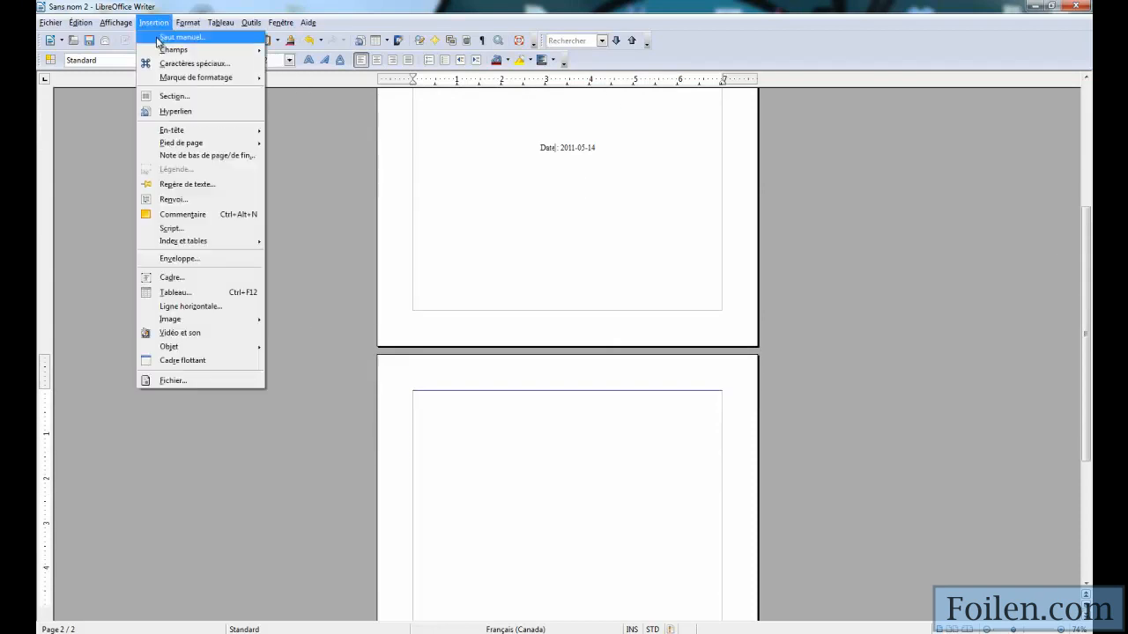
pyautogui.click(159, 38)
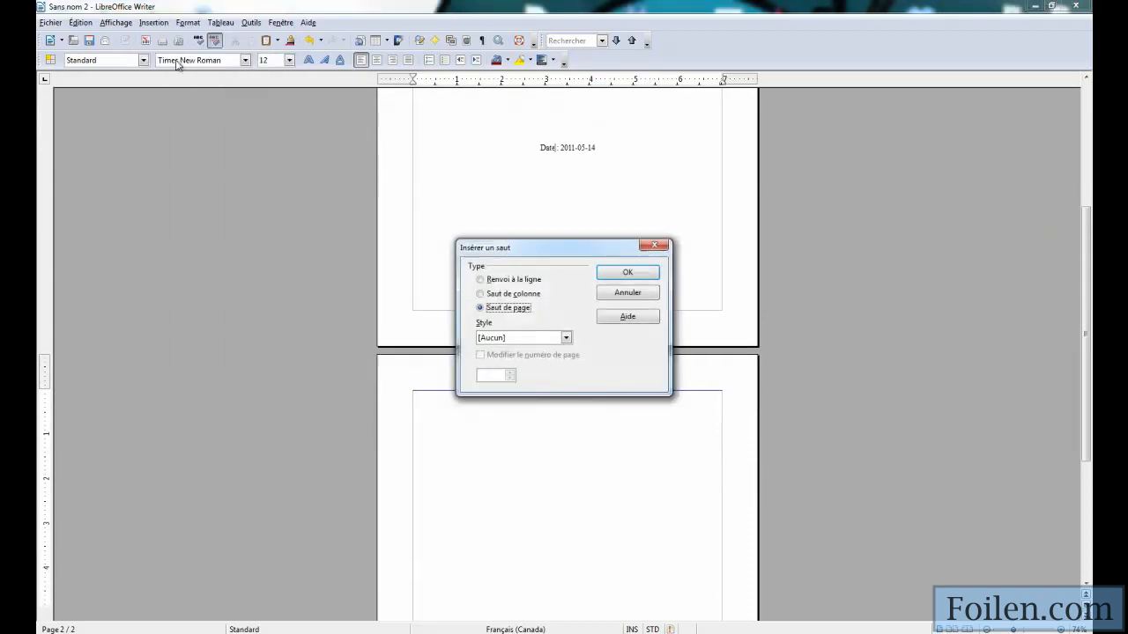
pyautogui.click(619, 274)
# Insert a table of contents titled "Table des matières" for the entire document on page 2, and check it in the page preview
pyautogui.scroll(-6, 643, 434)
pyautogui.scroll(6, 546, 394)
pyautogui.scroll(20, 710, 434)
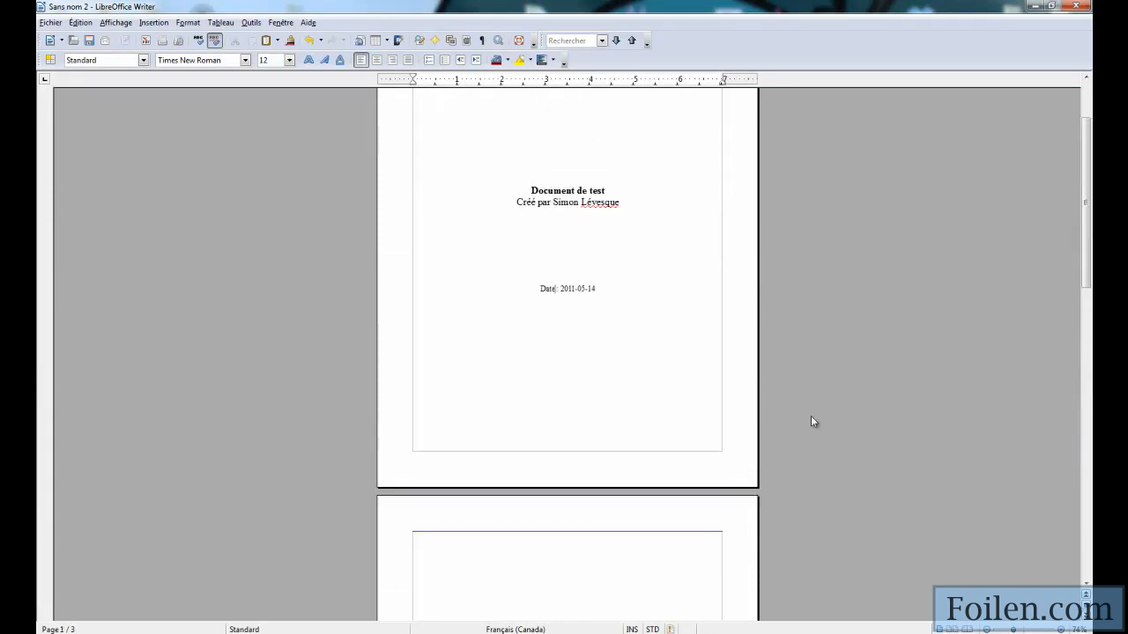
pyautogui.scroll(-10, 543, 397)
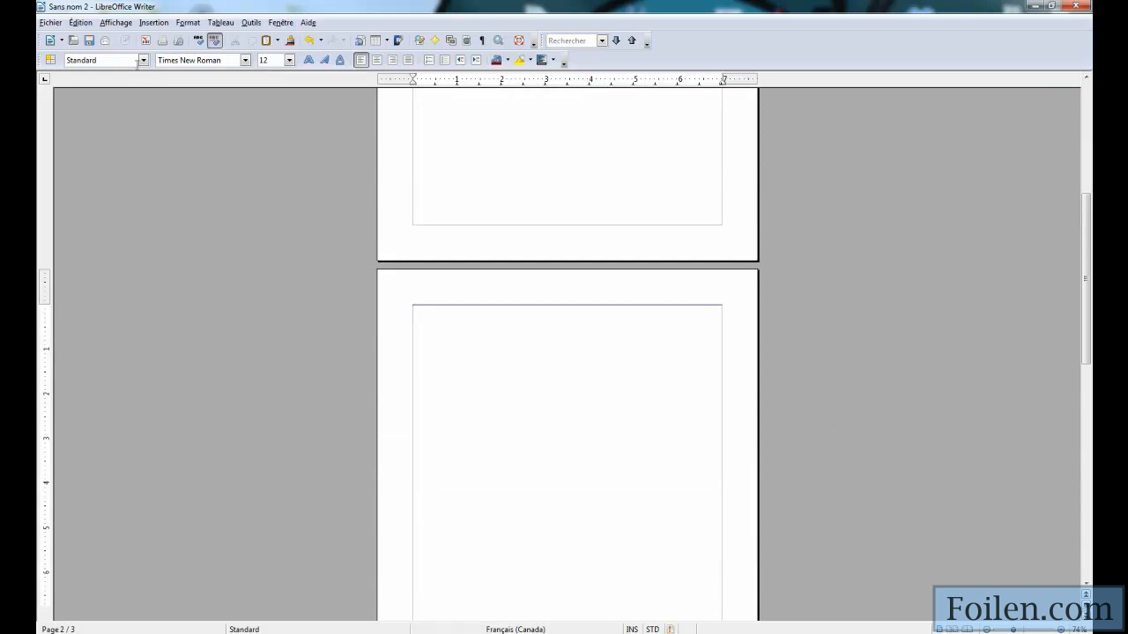
pyautogui.click(155, 23)
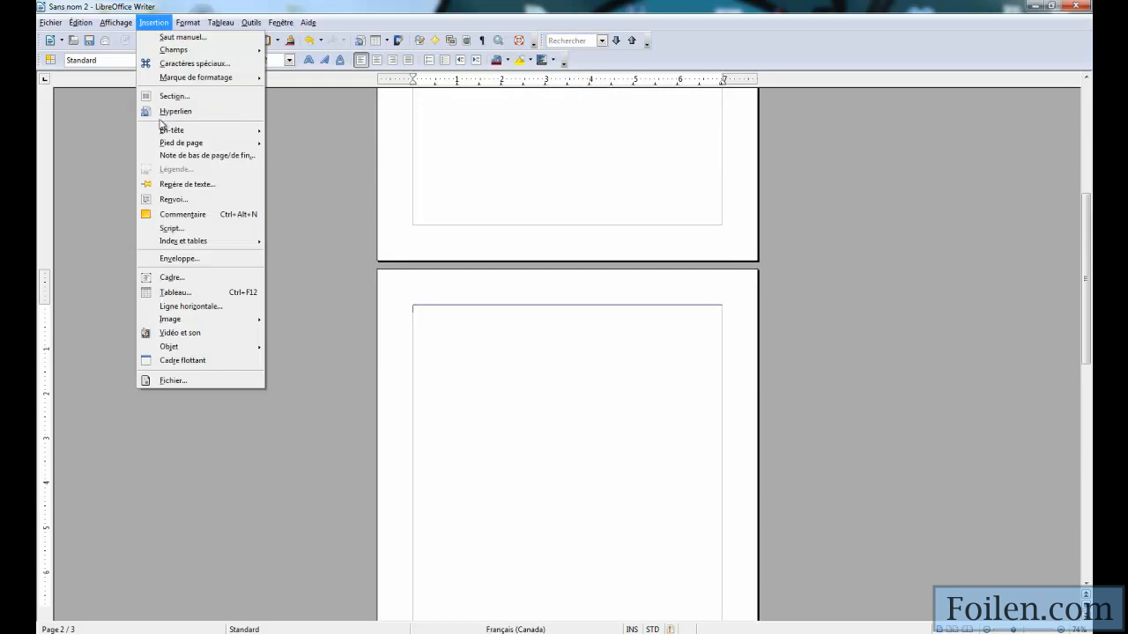
pyautogui.moveTo(208, 244)
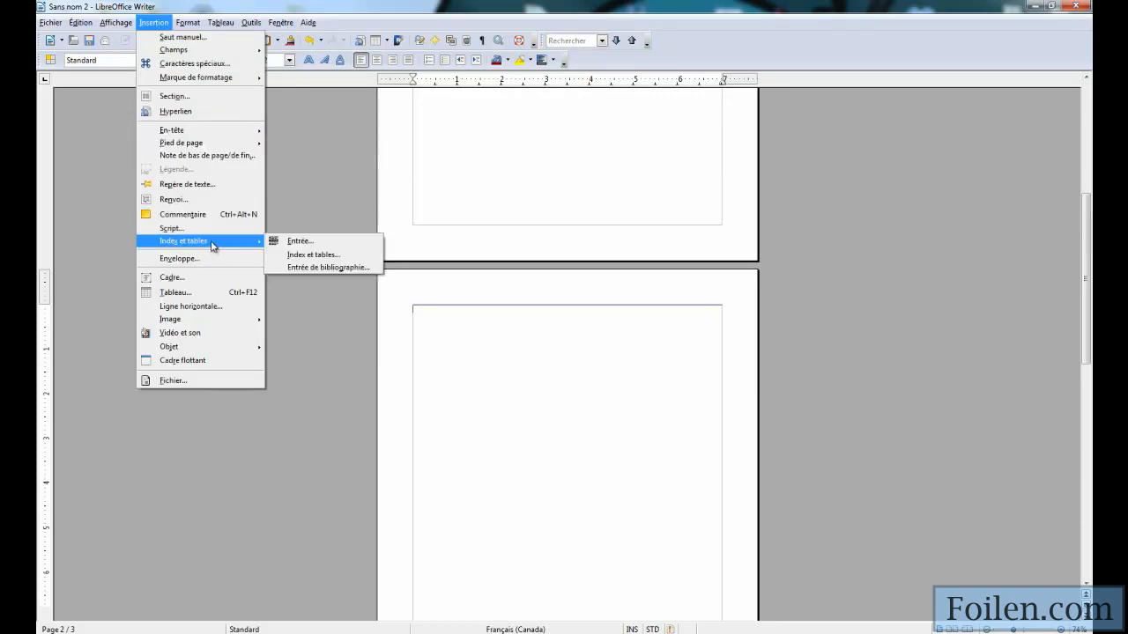
pyautogui.click(354, 258)
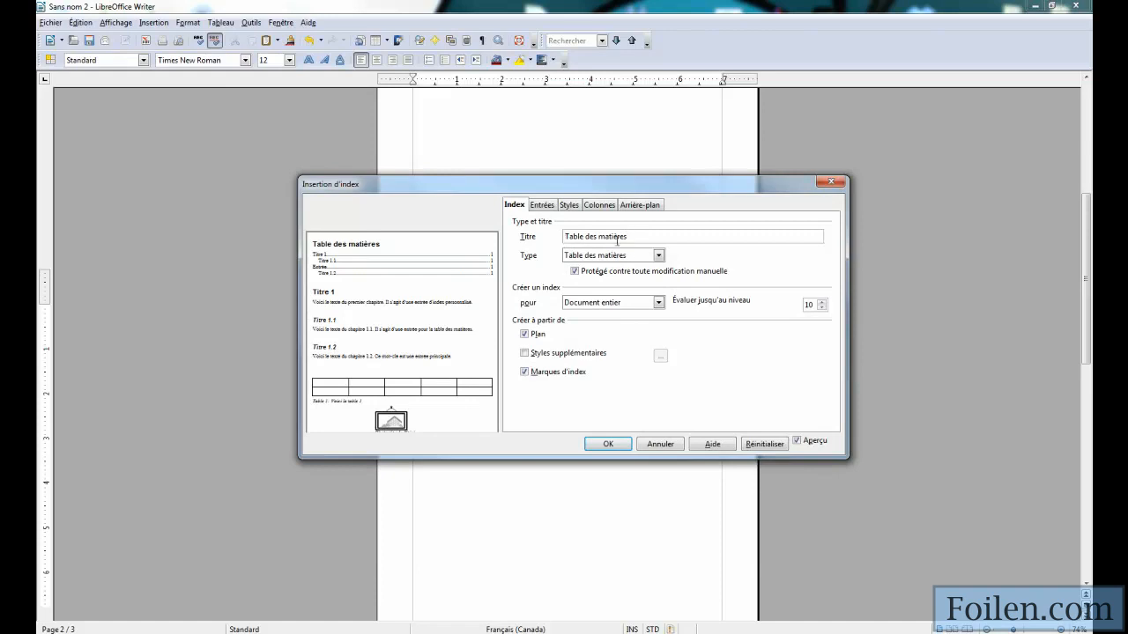
pyautogui.click(607, 445)
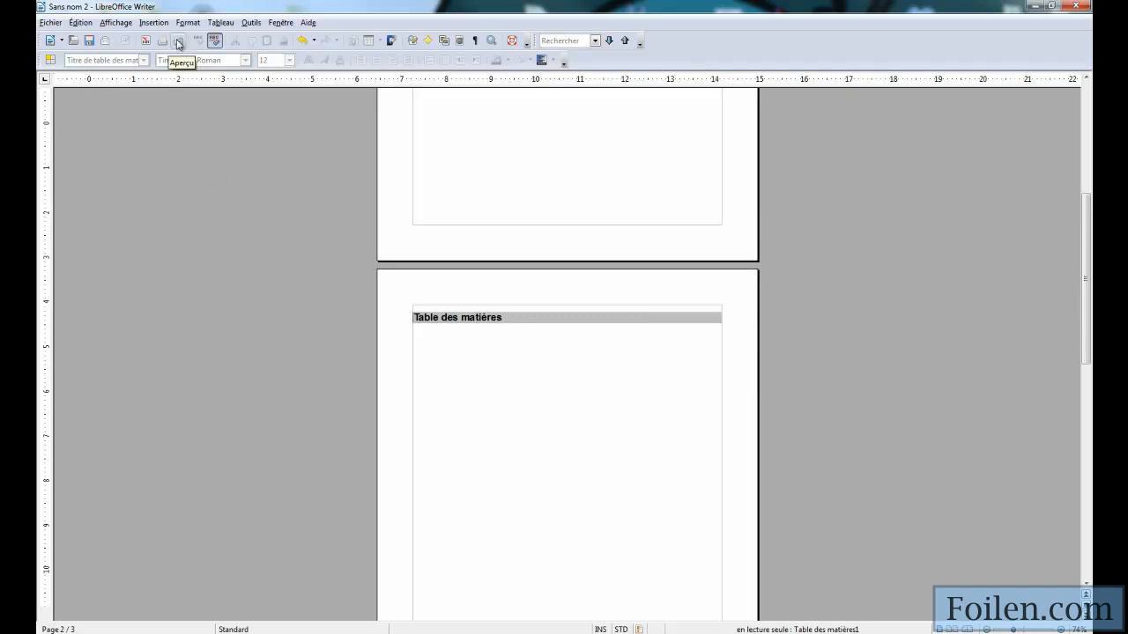
pyautogui.click(179, 44)
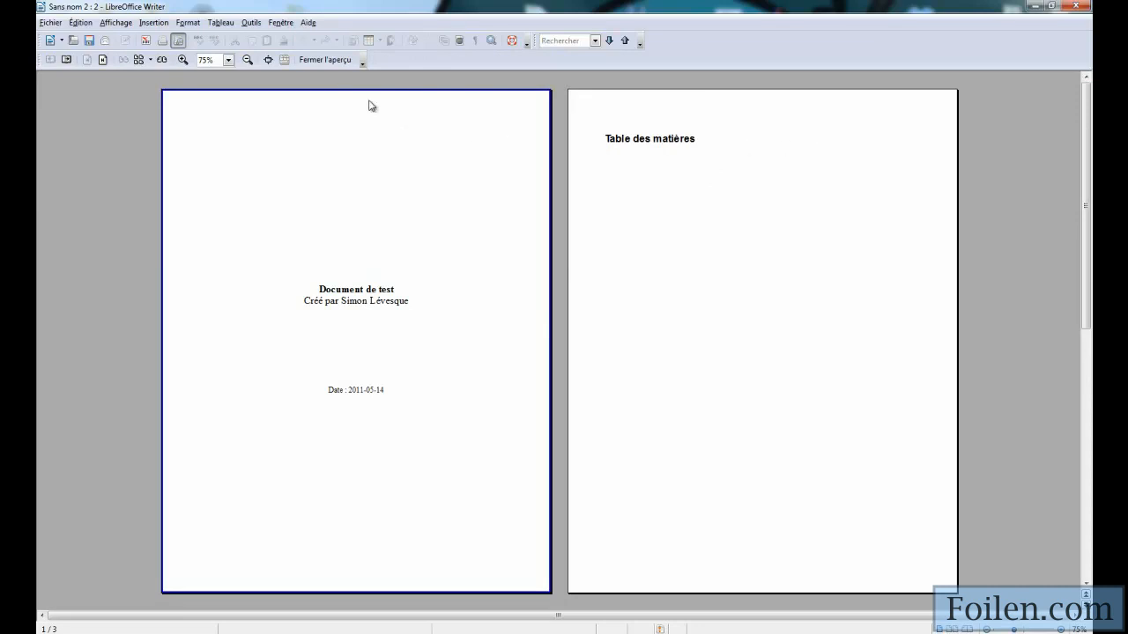
pyautogui.click(323, 60)
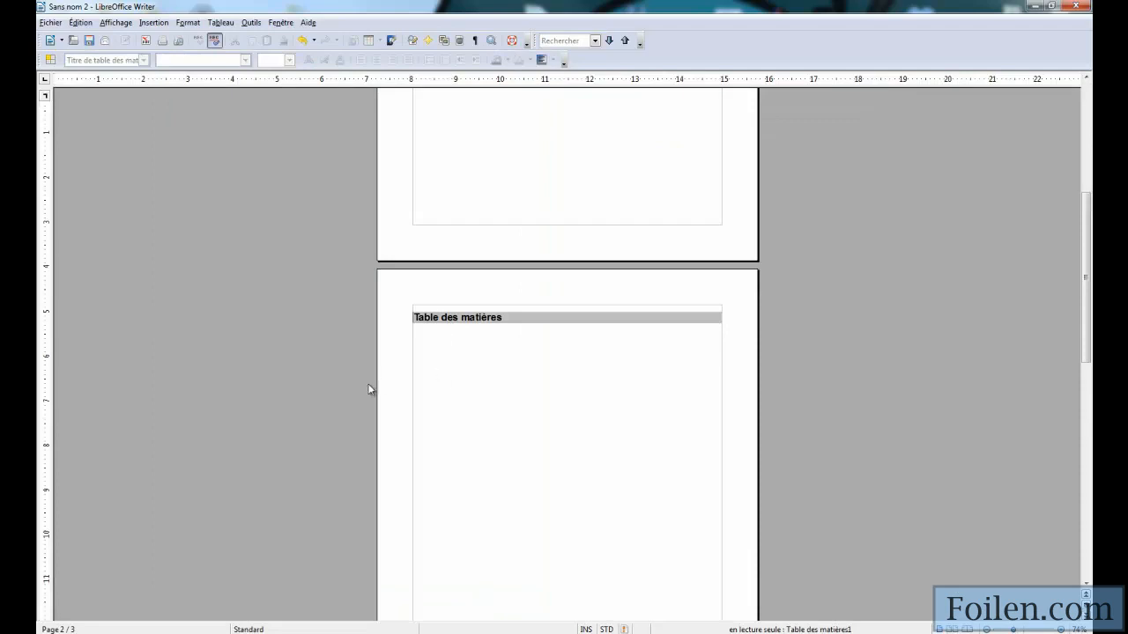
# Write four lines on page 3: "Ma première section", "Sous-section 1", "Sous-section 2" and "Ma seconde section"
pyautogui.scroll(-9, 382, 385)
pyautogui.click(478, 390)
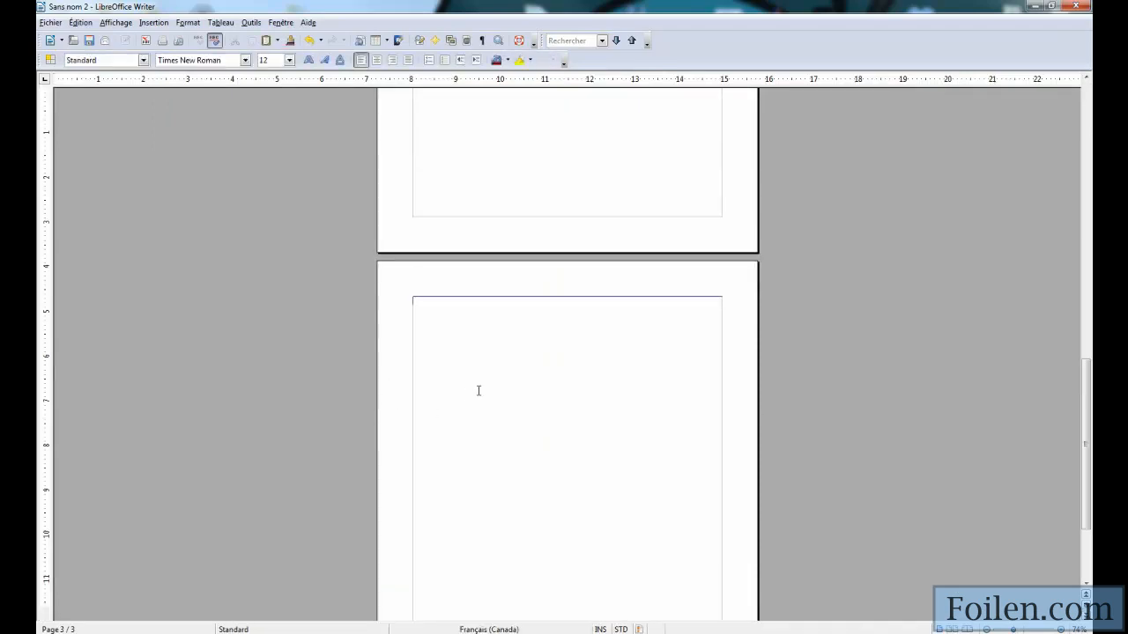
pyautogui.write('Mag')
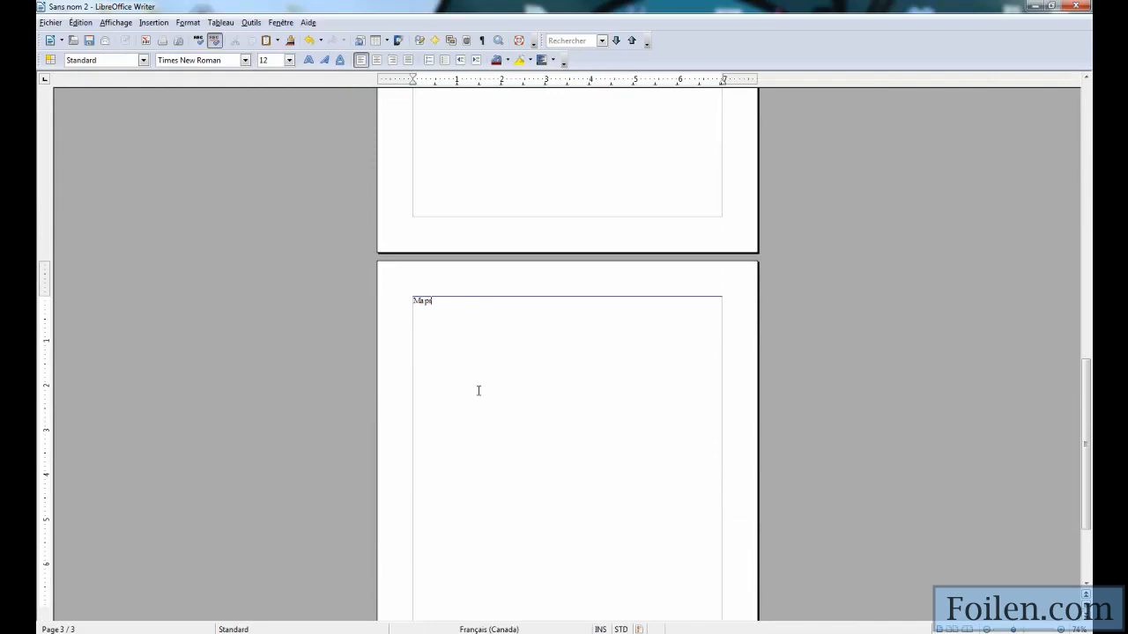
pyautogui.write('remière section')
pyautogui.press('Return')
pyautogui.write('Sous-section 1 ')
pyautogui.write('Sou')
pyautogui.press('Return')
pyautogui.write('2')
pyautogui.press('Return')
pyautogui.write('Ma se')
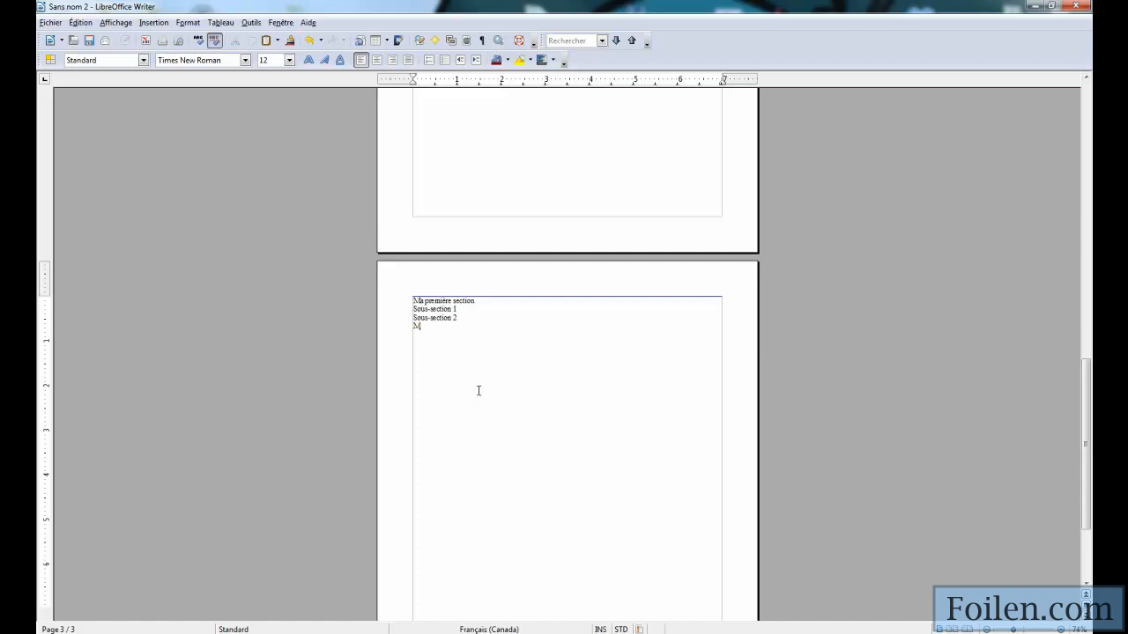
pyautogui.write('conde section')
# Apply the Titre 1 style to the "Ma première section" and "Ma seconde section" lines
pyautogui.click(435, 300)
pyautogui.click(142, 59)
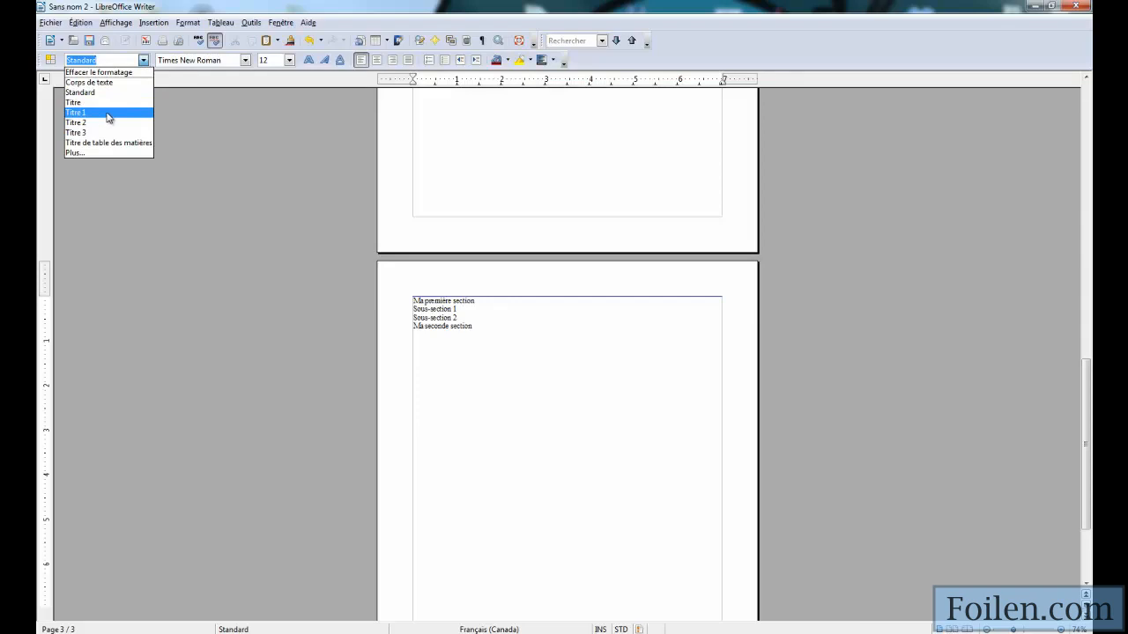
pyautogui.click(107, 116)
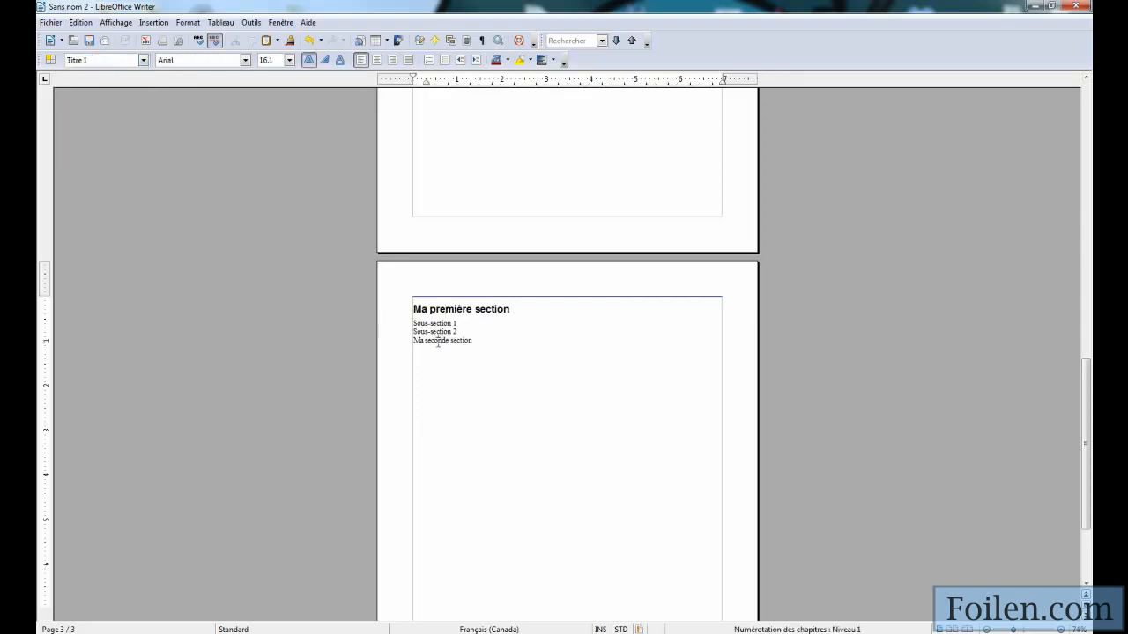
pyautogui.click(143, 60)
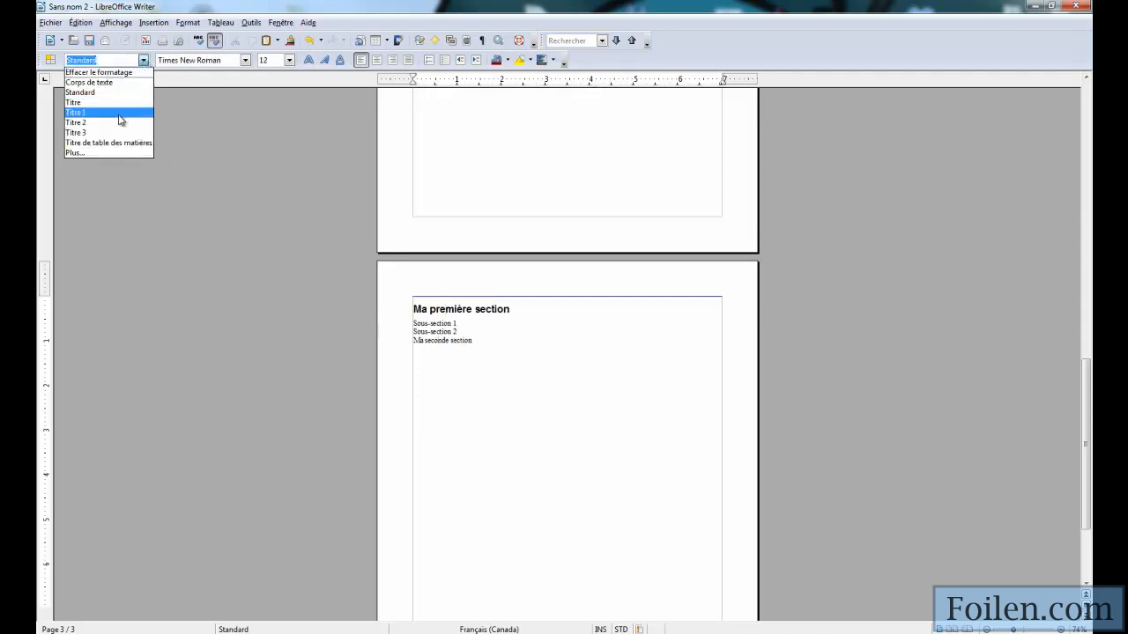
pyautogui.click(121, 115)
# Apply the Titre 2 style to the "Sous-section 1" and "Sous-section 2" lines on page 3
pyautogui.moveTo(427, 332); pyautogui.dragTo(414, 322)
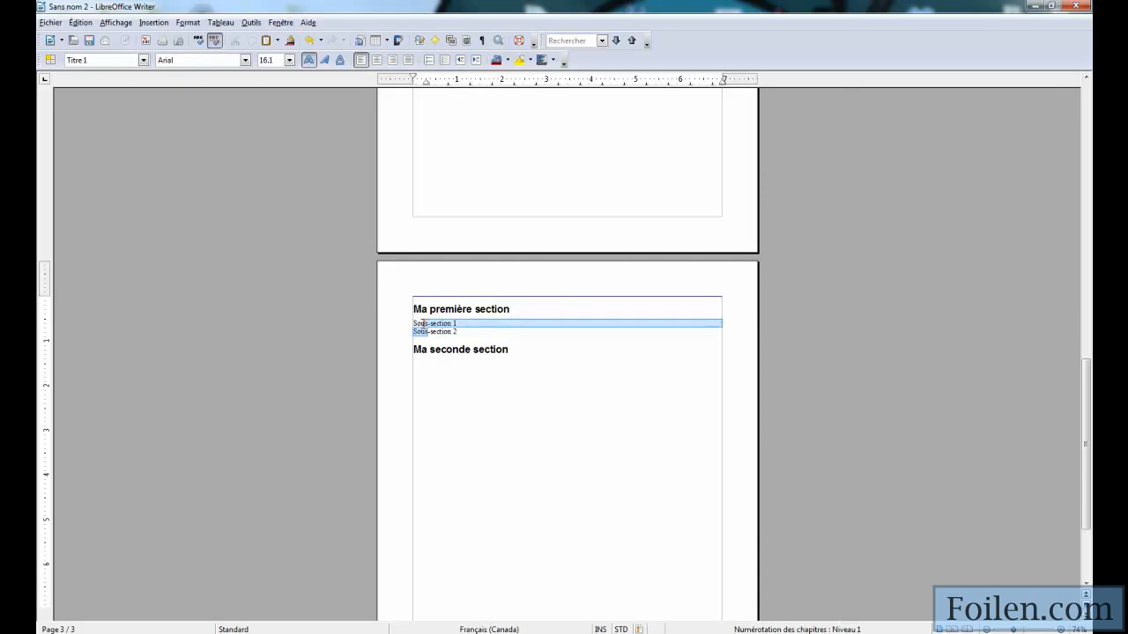
pyautogui.click(142, 60)
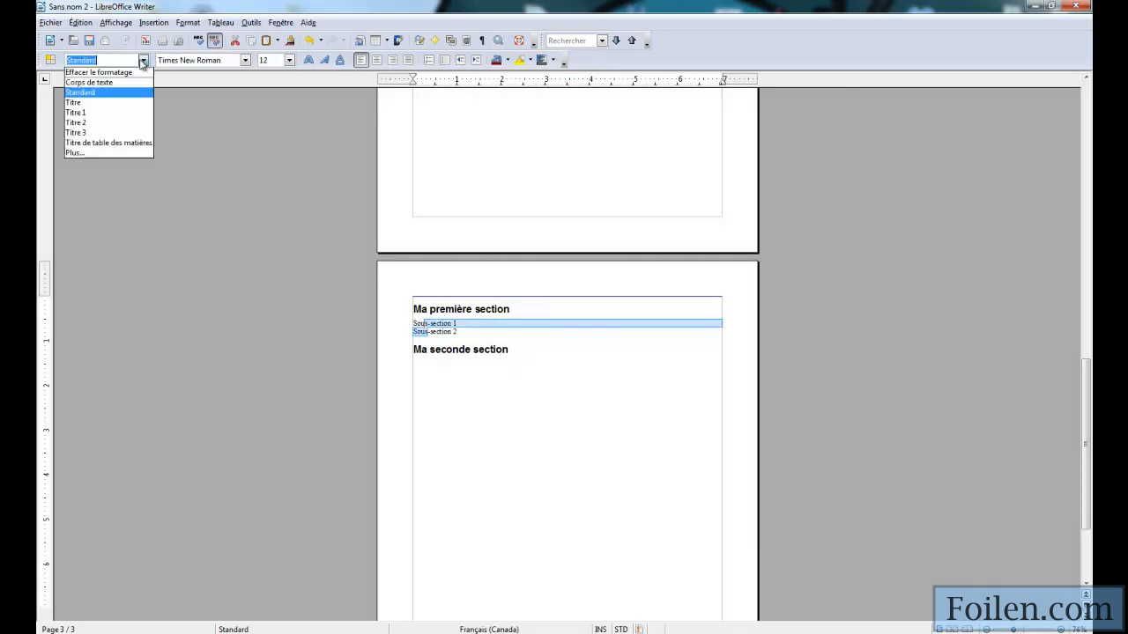
pyautogui.click(114, 124)
pyautogui.click(505, 310)
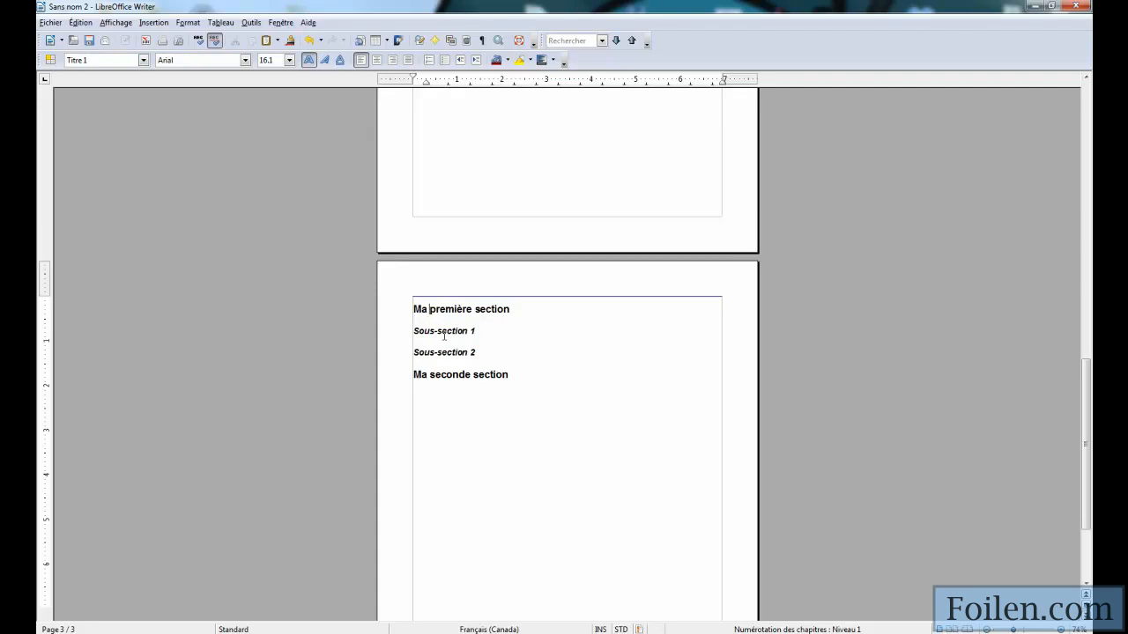
# Update the table of contents on page 2 to list the styled section headings
pyautogui.scroll(5, 490, 339)
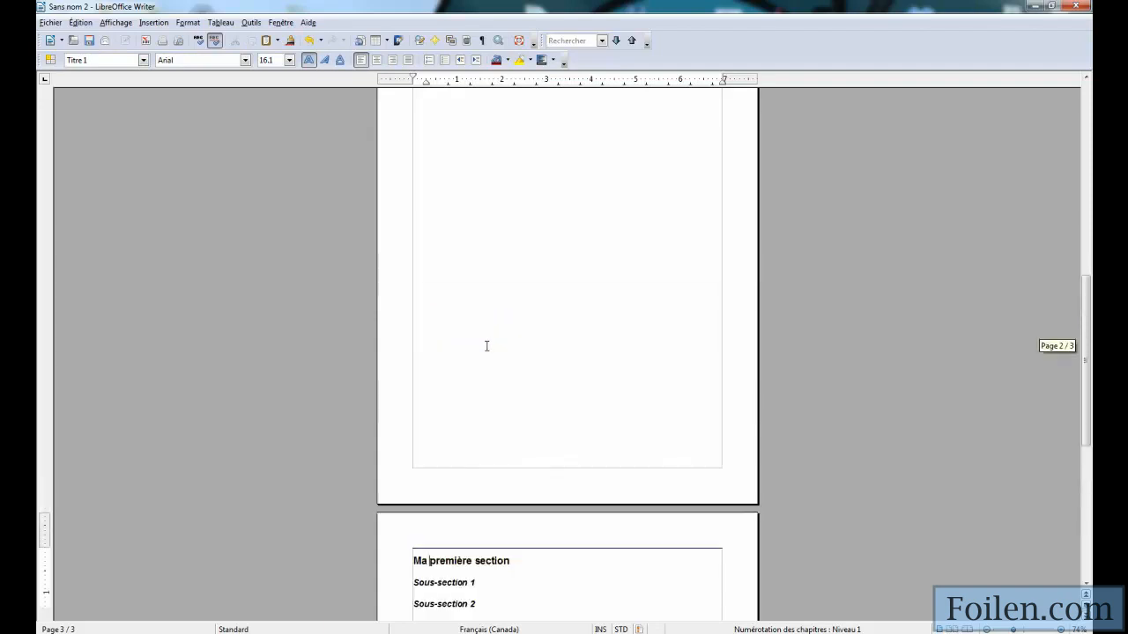
pyautogui.scroll(4, 484, 346)
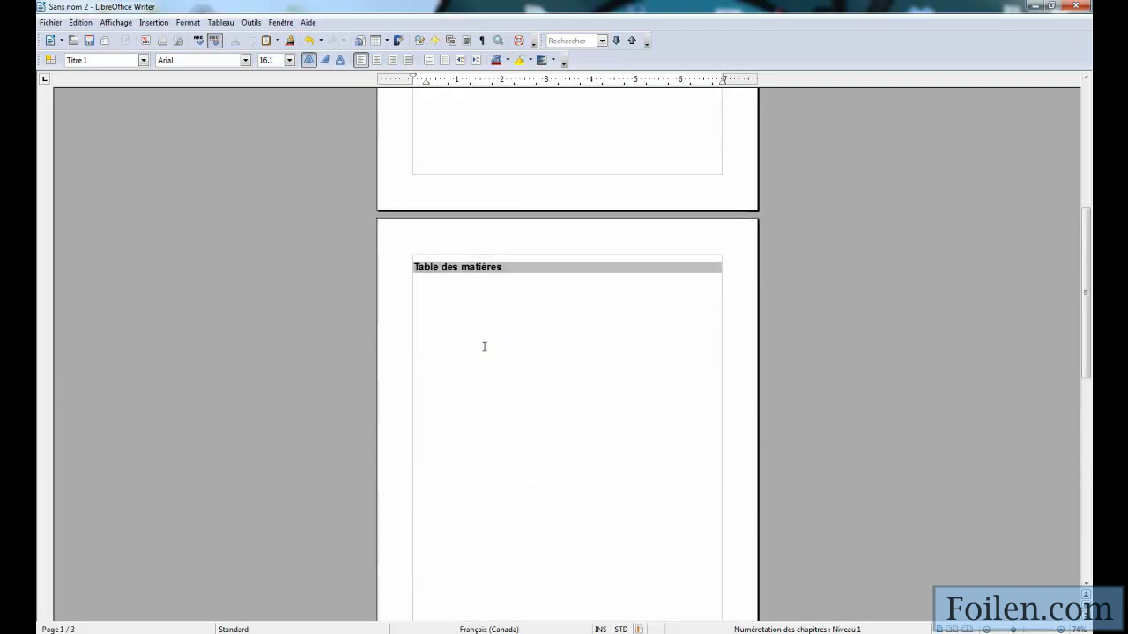
pyautogui.rightClick(499, 270)
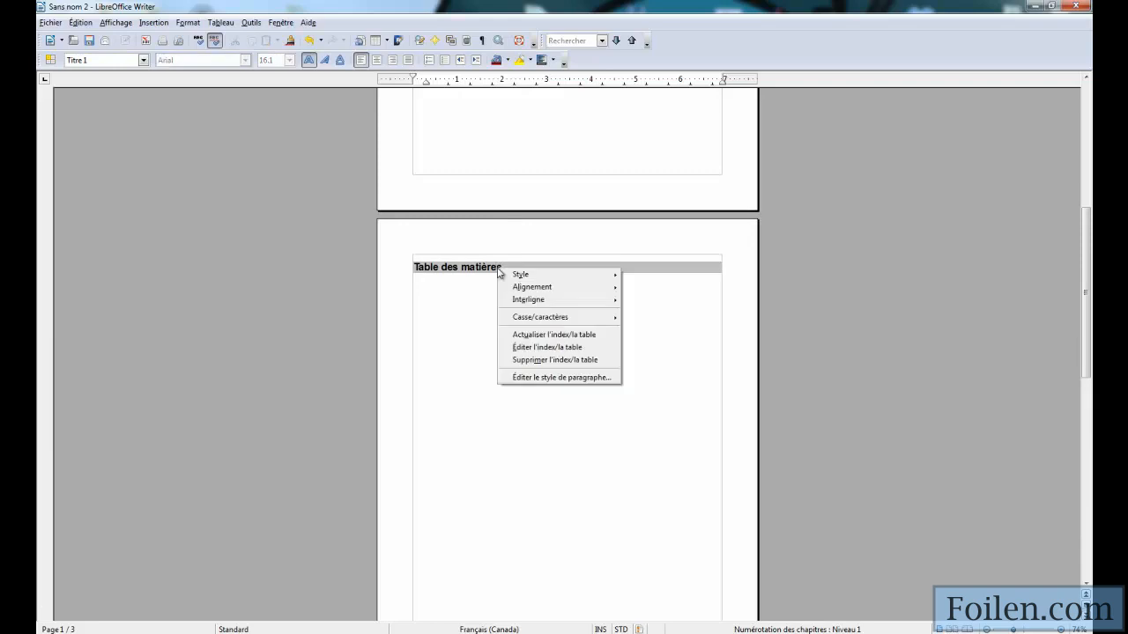
pyautogui.click(510, 337)
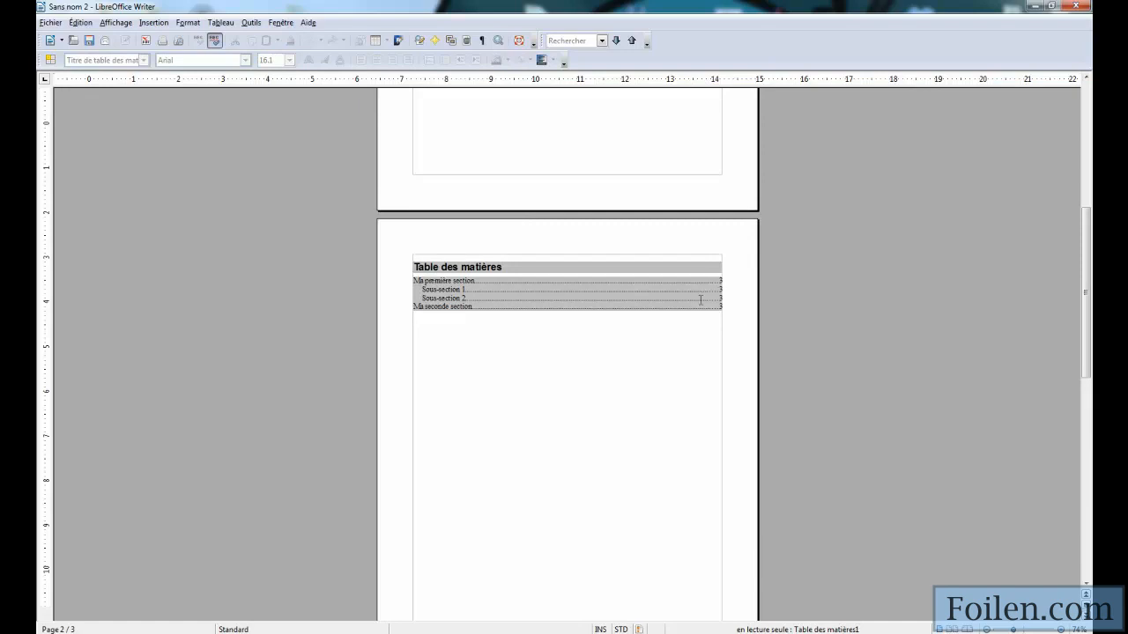
# Insert the two-paragraph "Lorem ipsum dolor sit amet" filler text below both the "Sous-section 1" and "Sous-section 2" headings
pyautogui.scroll(-15, 699, 300)
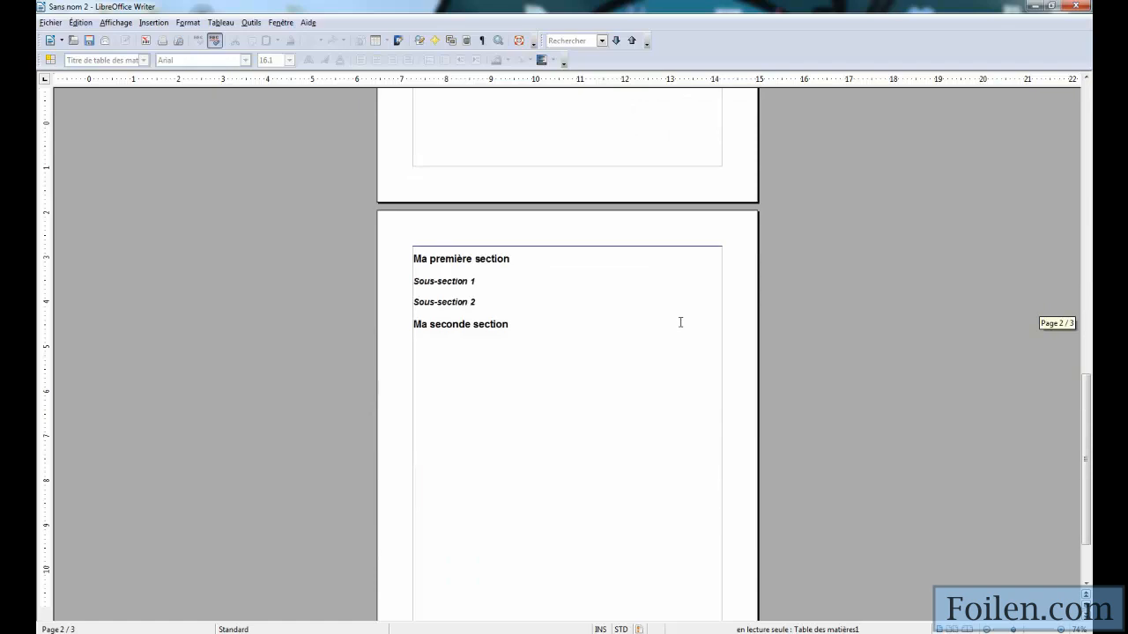
pyautogui.click(492, 283)
pyautogui.press('Return')
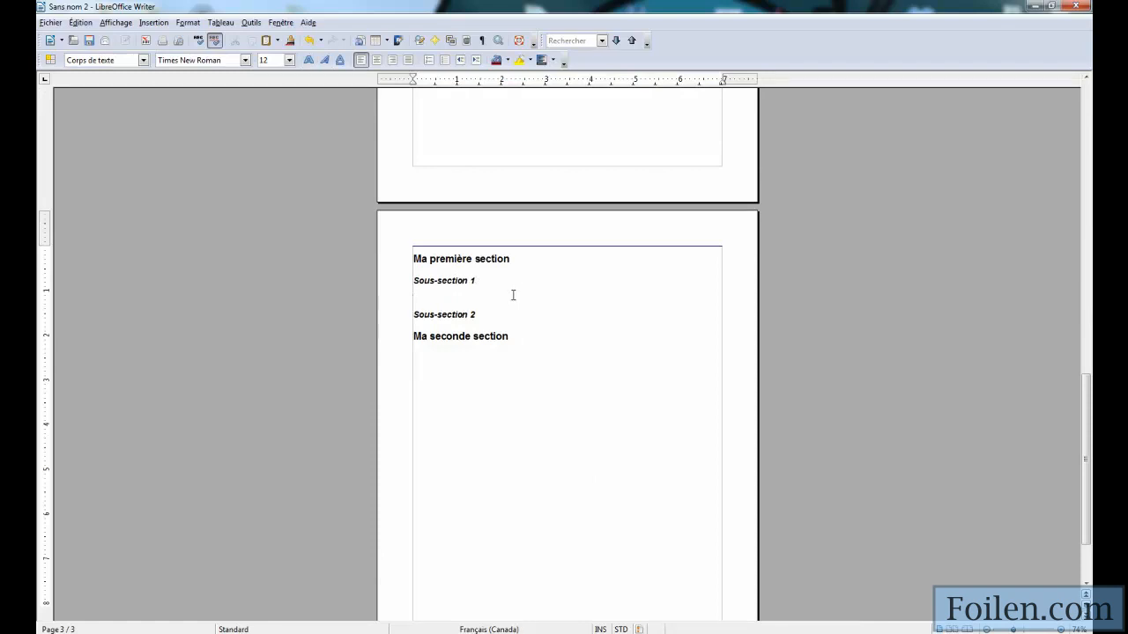
pyautogui.write('Lorem ipsum dolor sit amet, consectetur adipiscing elit. Phasellus eu arcu sed dolor dignissim tempus quis vel mauris. Vivamus non nunc dolor, ac viverra mauris. Phasellus feugiat, leo nec convallis eleifend, erat quam lacinia mauris, vel ultricies velit est sit amet nisl. Suspendisse orci arcu, blandit a scelerisque et, aliquam at neque. Nulla facilisi. Mauris placerat neque vitae massa rhoncus vulputate. Proin vitae odio quam, ac imperdiet sem. Sed vitae nisi augue. Vivamus non ipsum quis tellus pharetra cursus. Donec tincidunt, tortor id imperdiet commodo, metus arcu scelerisque ipsum, quis commodo nunc massa id augue. Nam et dui dolor, ut pharetra magna. Pellentesque habitant morbi tristique senectus et netus et malesuada fames ac turpis egestas. Mauris eu sem enim, ut lacinia neque.  Quisque semper eros a odio placerat varius. Morbi sodales eleifend orci, sed dictum erat tempus vitae. Duis volutpat tincidunt dui nec aliquet. Proin ut fermentum tellus. Donec id nisl magna, in vulputate nisl. Vivamus cursus gravida dolor eget rutrum. Praesent pellentesque, eros mollis congue gravida, risus ante consectetur orci, id mollis leo leo nec lacus. Praesent congue velit eget nunc dictum facilisis. Nunc in egestas lorem. Class aptent taciti sociosqu ad litora torquent per conubia nostra, per inceptos himenaeos.')
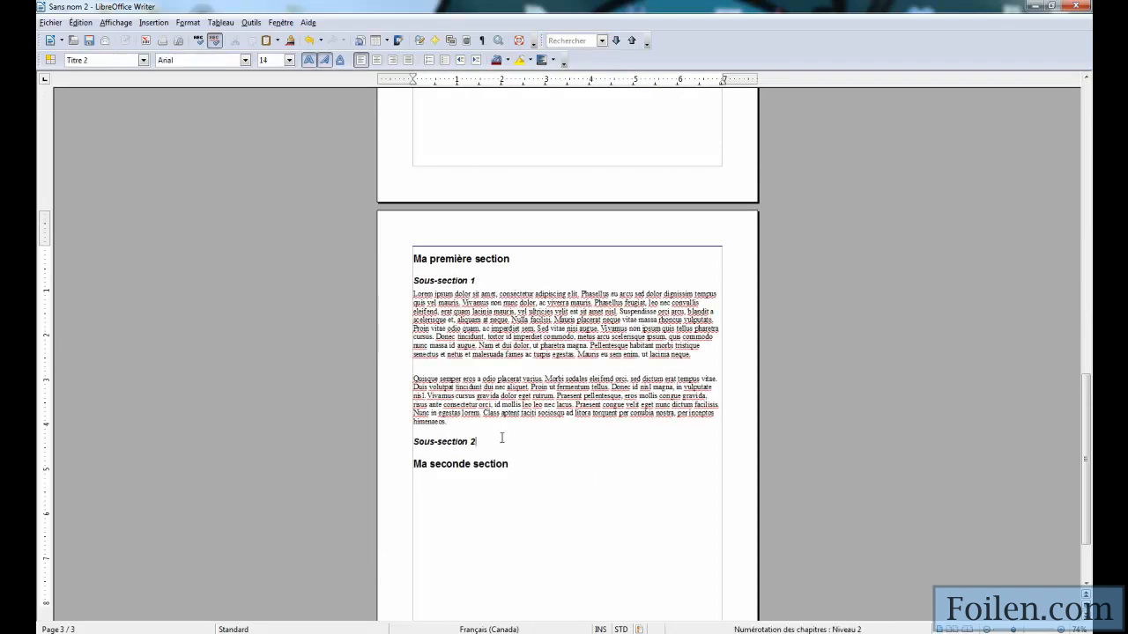
pyautogui.press('Return')
pyautogui.write('Lorem ipsum dolor sit amet, consectetur adipiscing elit. Phasellus eu arcu sed dolor dignissim tempus quis vel mauris. Vivamus non nunc dolor, ac viverra mauris. Phasellus feugiat, leo nec convallis eleifend, erat quam lacinia mauris, vel ultricies velit est sit amet nisl. Suspendisse orci arcu, blandit a scelerisque et, aliquam at neque. Nulla facilisi. Mauris placerat neque vitae massa rhoncus vulputate. Proin vitae odio quam, ac imperdiet sem. Sed vitae nisi augue. Vivamus non ipsum quis tellus pharetra cursus. Donec tincidunt, tortor id imperdiet commodo, metus arcu scelerisque ipsum, quis commodo nunc massa id augue. Nam et dui dolor, ut pharetra magna. Pellentesque habitant morbi tristique senectus et netus et malesuada fames ac turpis egestas. Mauris eu sem enim, ut lacinia neque.  Quisque semper eros a odio placerat varius. Morbi sodales eleifend orci, sed dictum erat tempus vitae. Duis volutpat tincidunt dui nec aliquet. Proin ut fermentum tellus. Donec id nisl magna, in vulputate nisl. Vivamus cursus gravida dolor eget rutrum. Praesent pellentesque, eros mollis congue gravida, risus ante consectetur orci, id mollis leo leo nec lacus. Praesent congue velit eget nunc dictum facilisis. Nunc in egestas lorem. Class aptent taciti sociosqu ad litora torquent per conubia nostra, per inceptos himenaeos.')
# Add the same two-paragraph Lorem ipsum filler text below the "Ma seconde section" heading
pyautogui.scroll(-2, 528, 396)
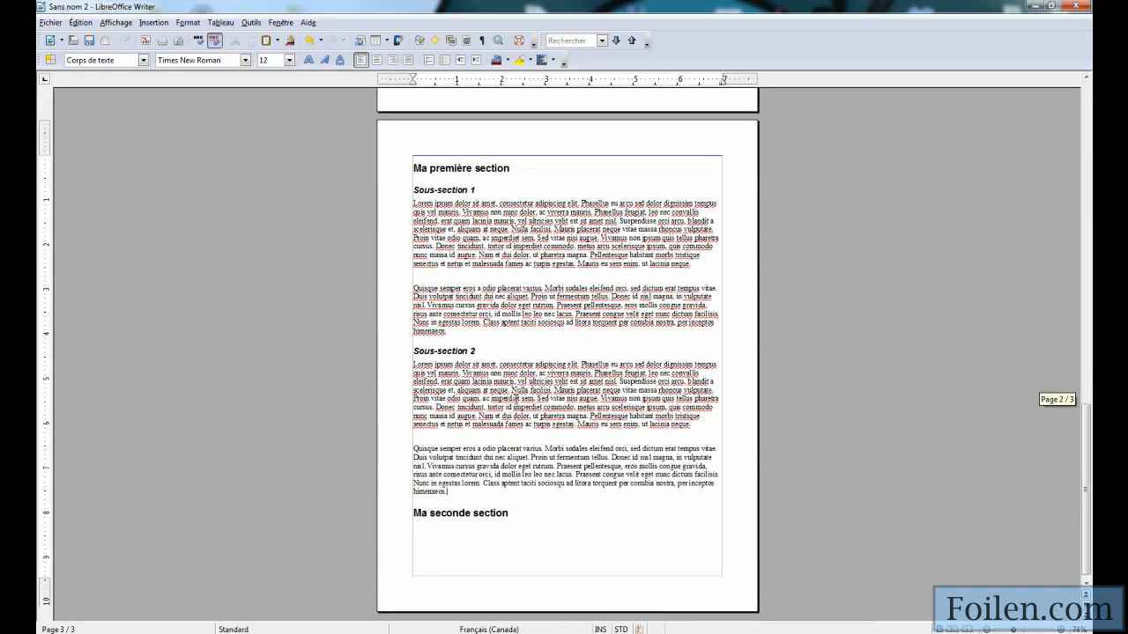
pyautogui.click(532, 526)
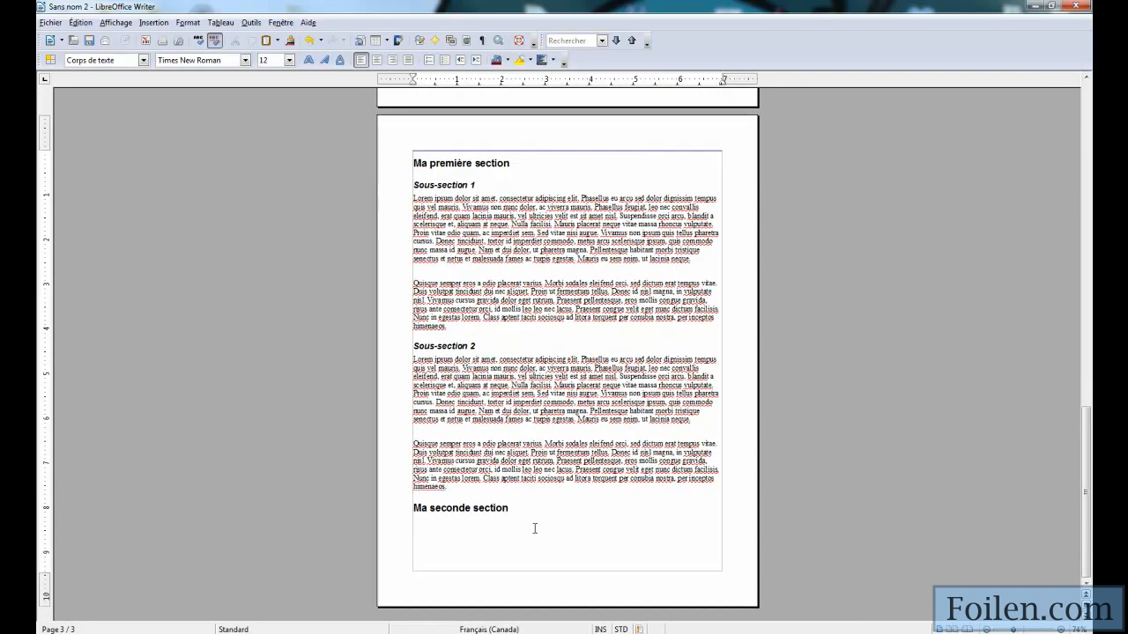
pyautogui.press('Return')
pyautogui.hotkey('ctrl', 'v')
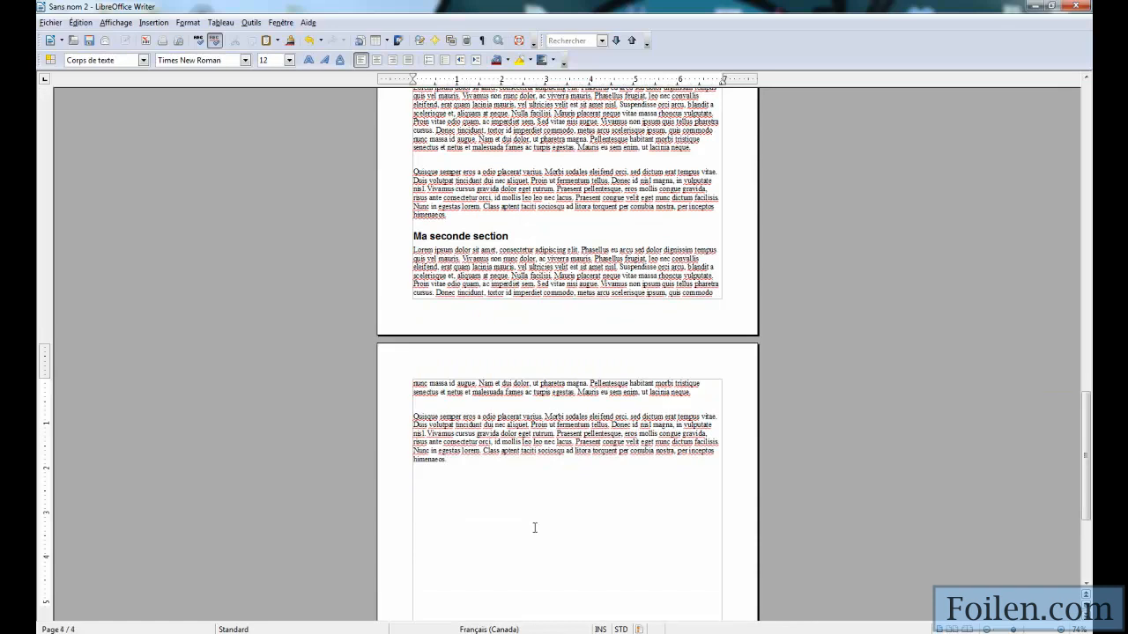
# Insert a page break before the "Ma seconde section" heading so that the section starts on page 4
pyautogui.scroll(5, 604, 453)
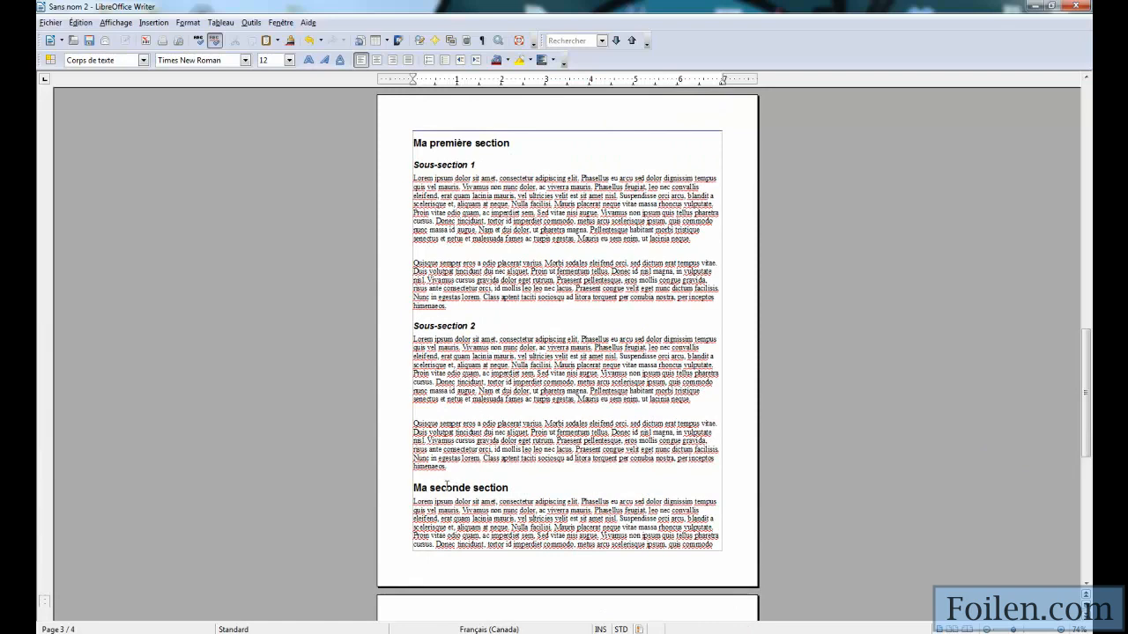
pyautogui.scroll(-2, 454, 480)
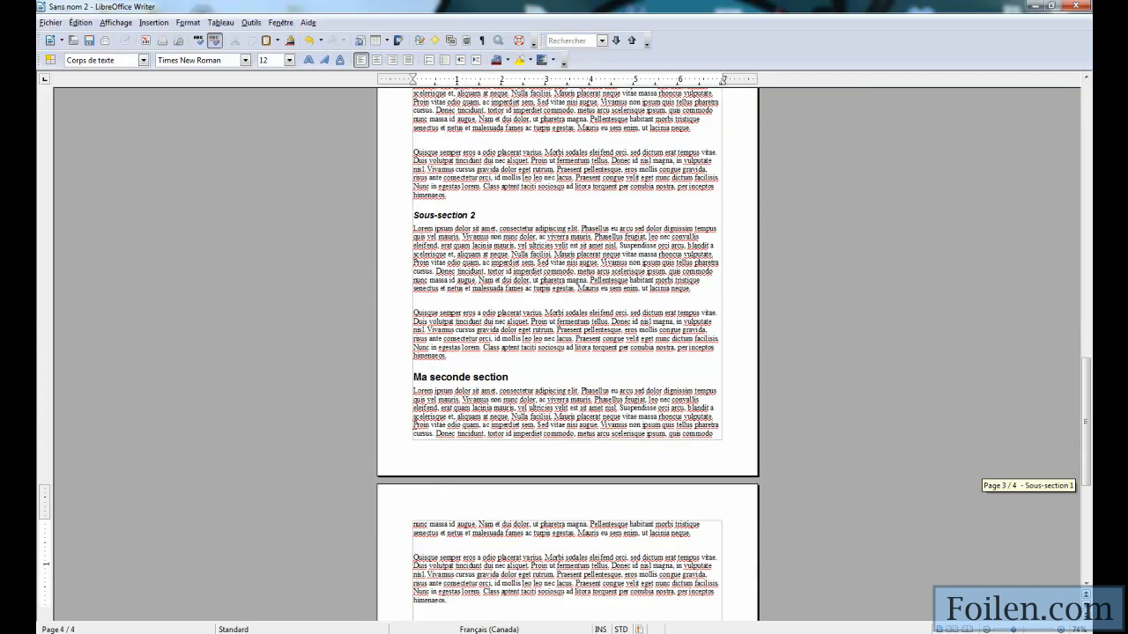
pyautogui.click(414, 378)
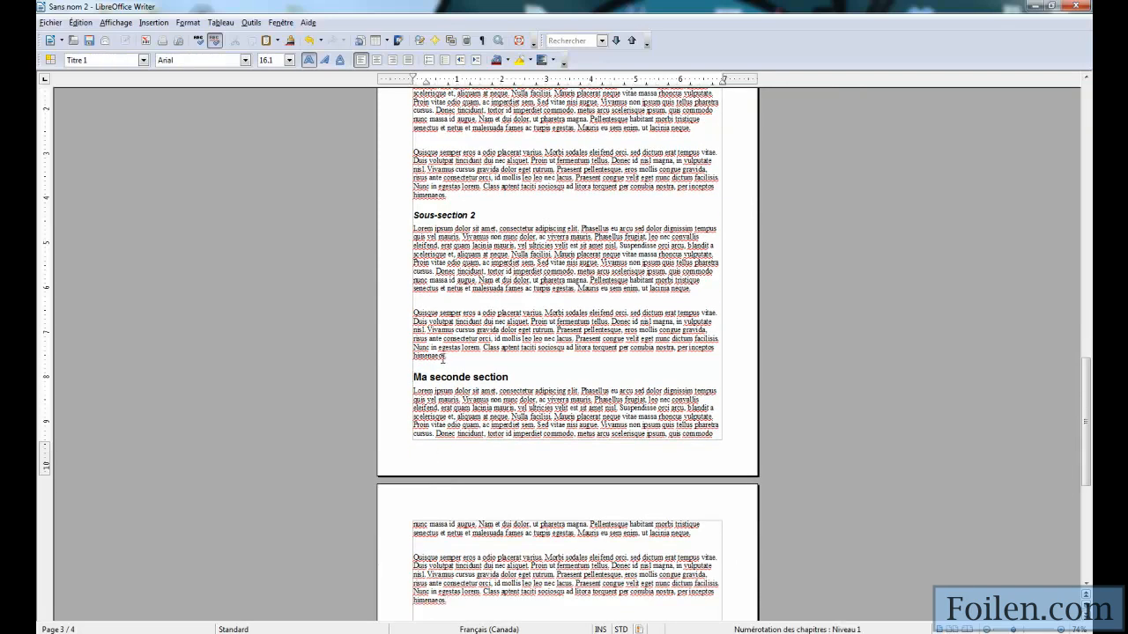
pyautogui.scroll(-2, 442, 364)
pyautogui.hotkey('ctrl', 'Return')
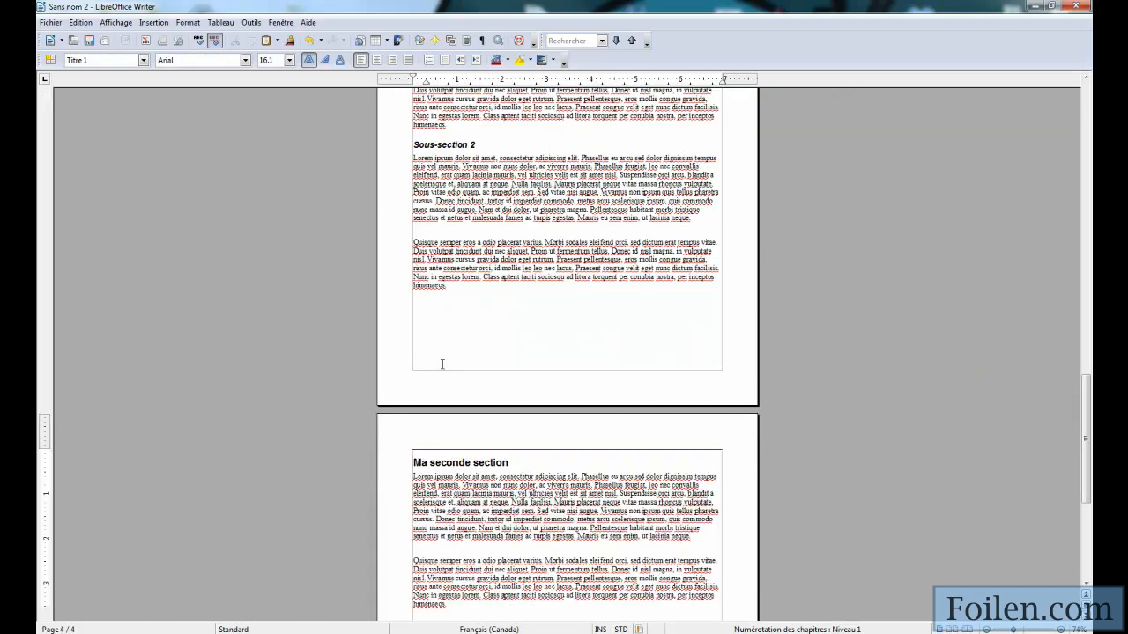
pyautogui.click(152, 22)
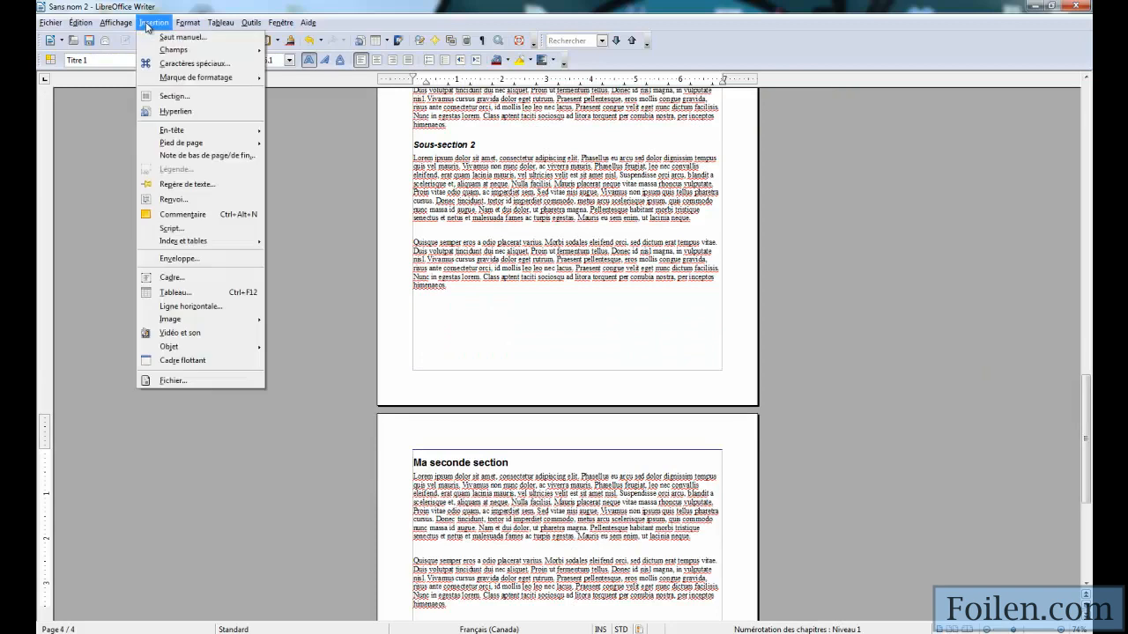
pyautogui.click(176, 6)
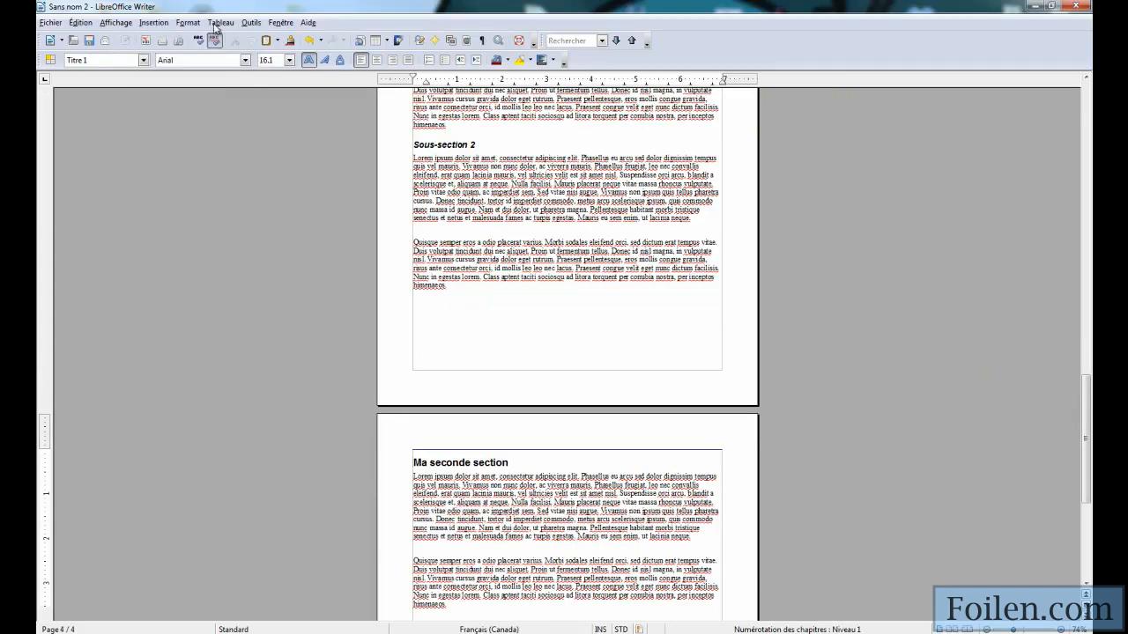
# Refresh the table of contents with the current page numbers and check it in the page preview
pyautogui.scroll(6, 745, 382)
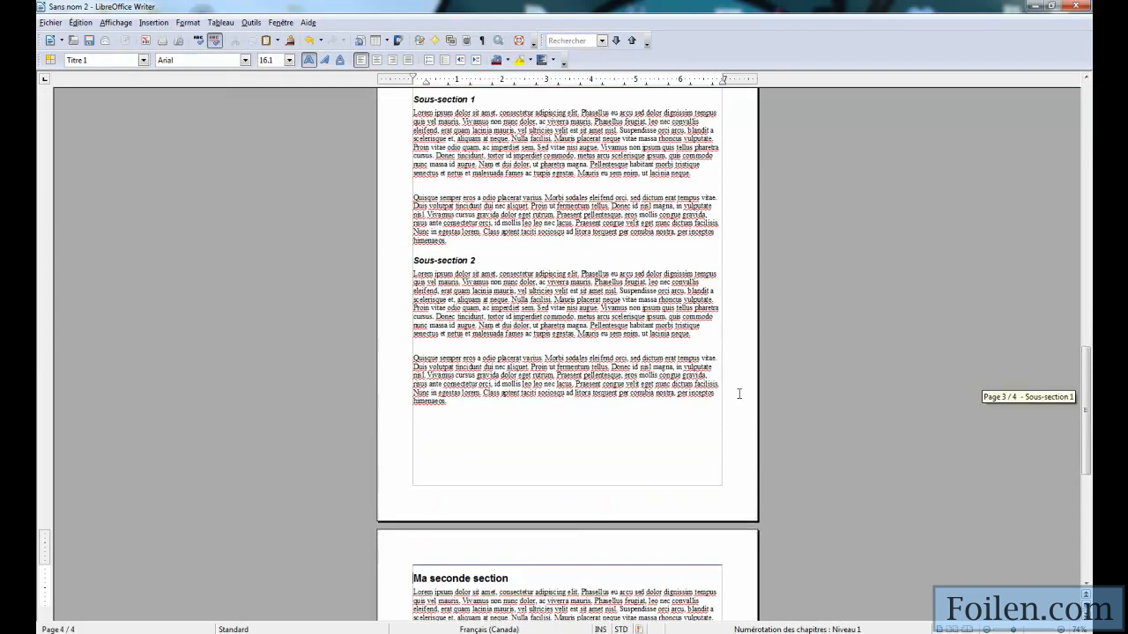
pyautogui.scroll(10, 735, 393)
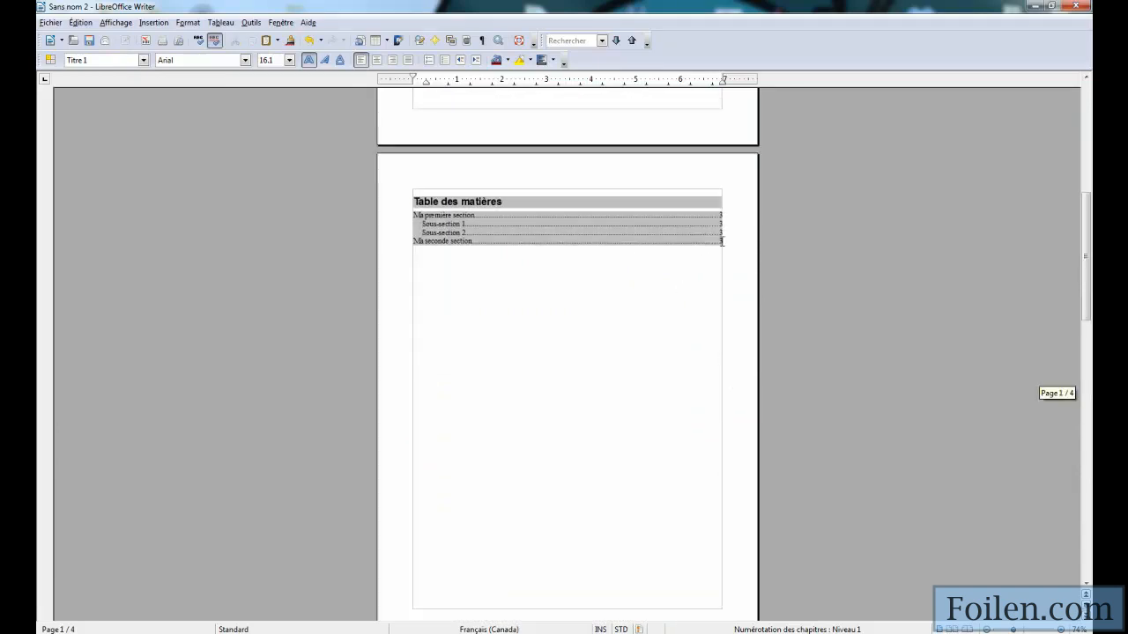
pyautogui.rightClick(493, 225)
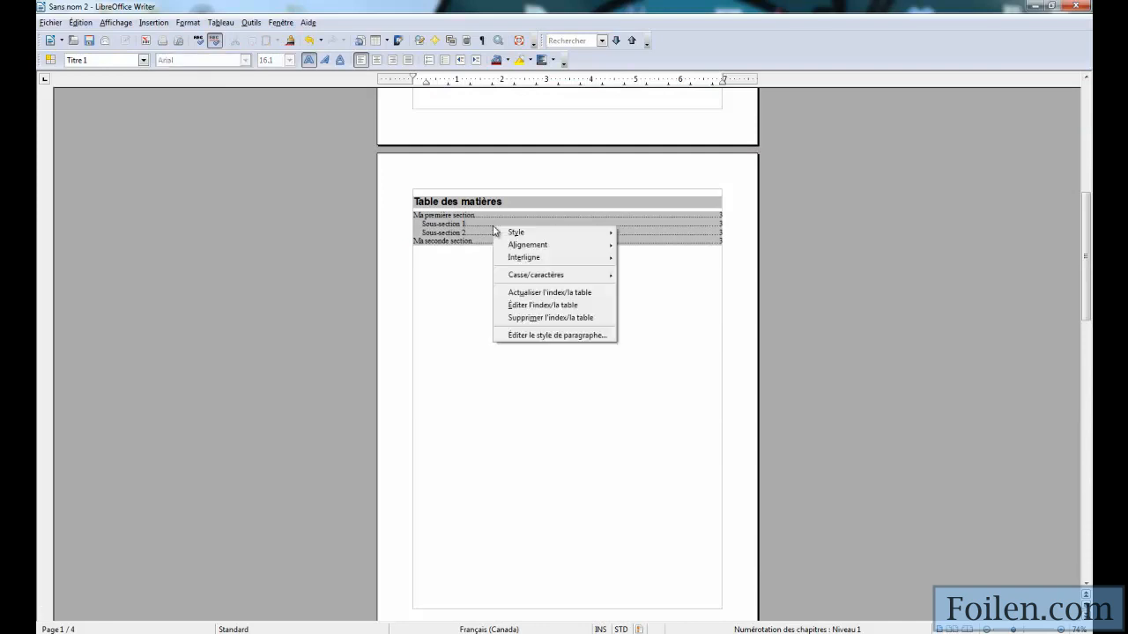
pyautogui.click(519, 294)
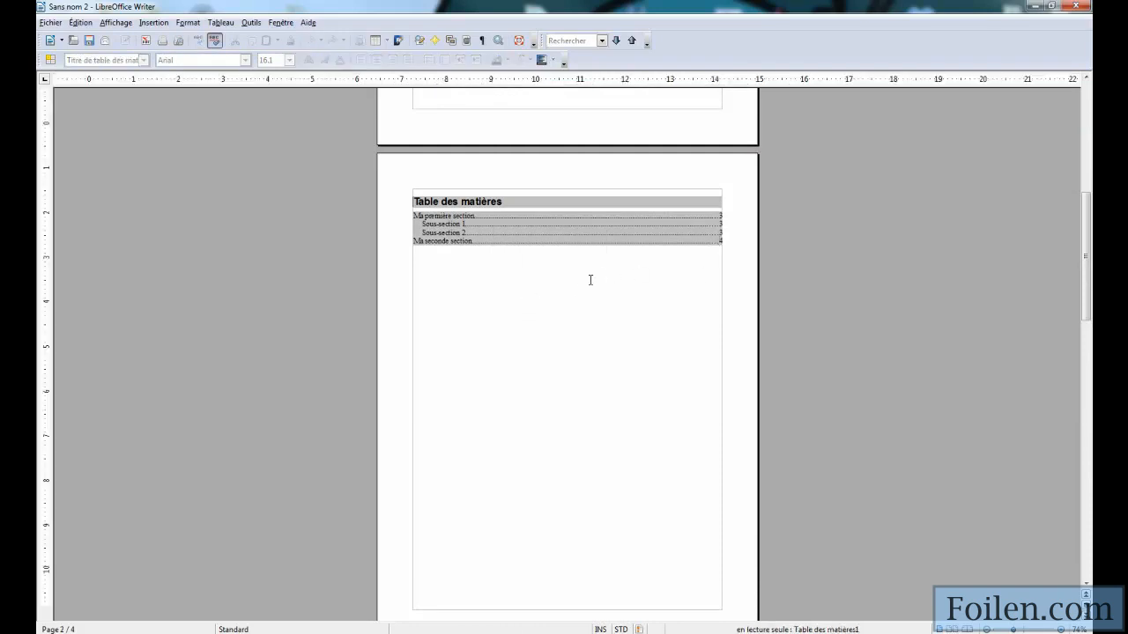
pyautogui.click(667, 345)
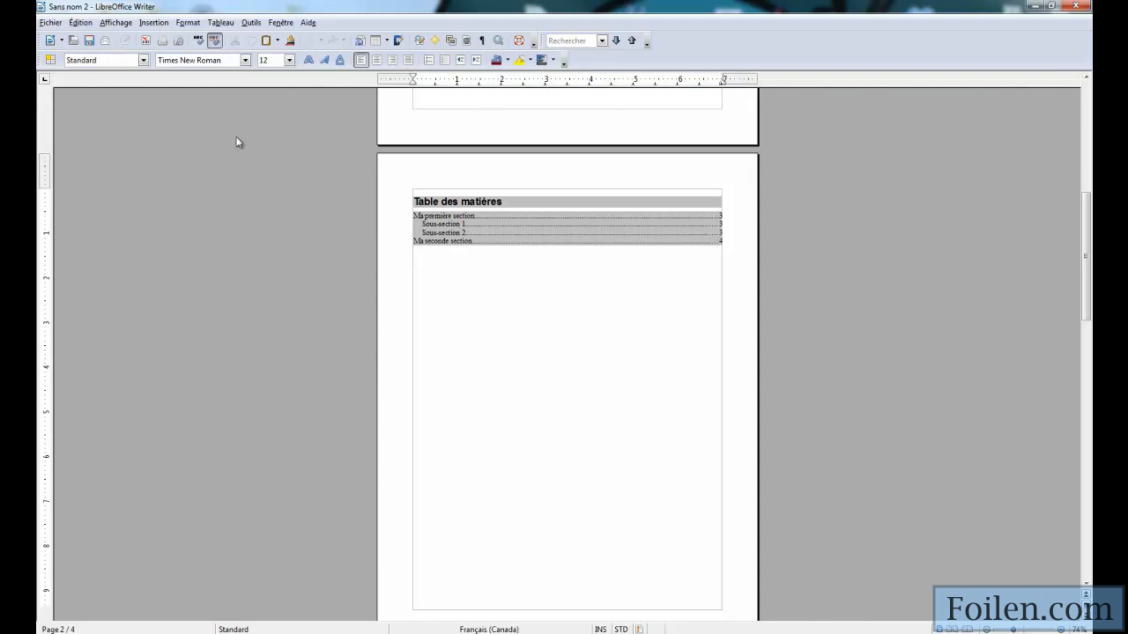
pyautogui.click(178, 44)
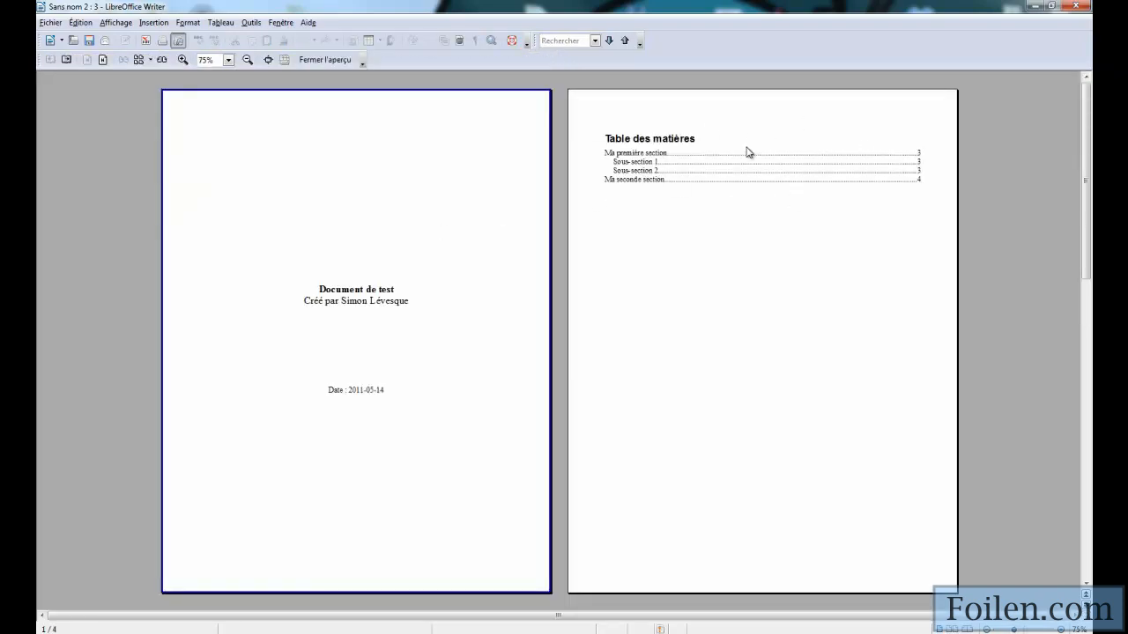
pyautogui.click(324, 62)
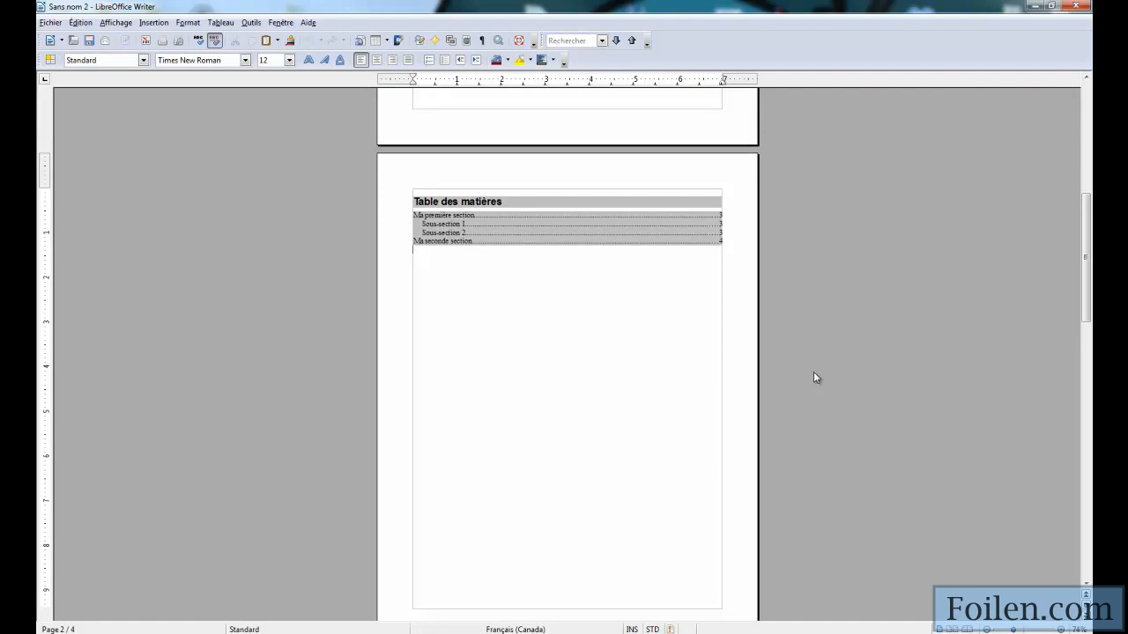
# Add a header to the Standard page style from the "Ma première section" page
pyautogui.scroll(-10, 814, 371)
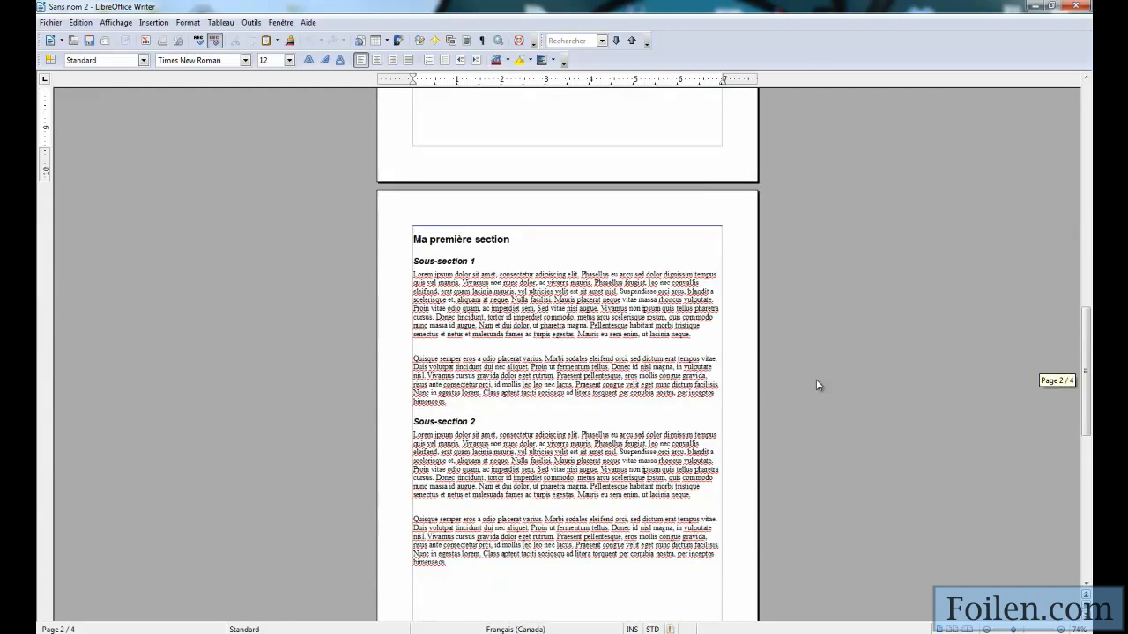
pyautogui.scroll(-3, 814, 380)
pyautogui.scroll(2, 813, 379)
pyautogui.click(580, 284)
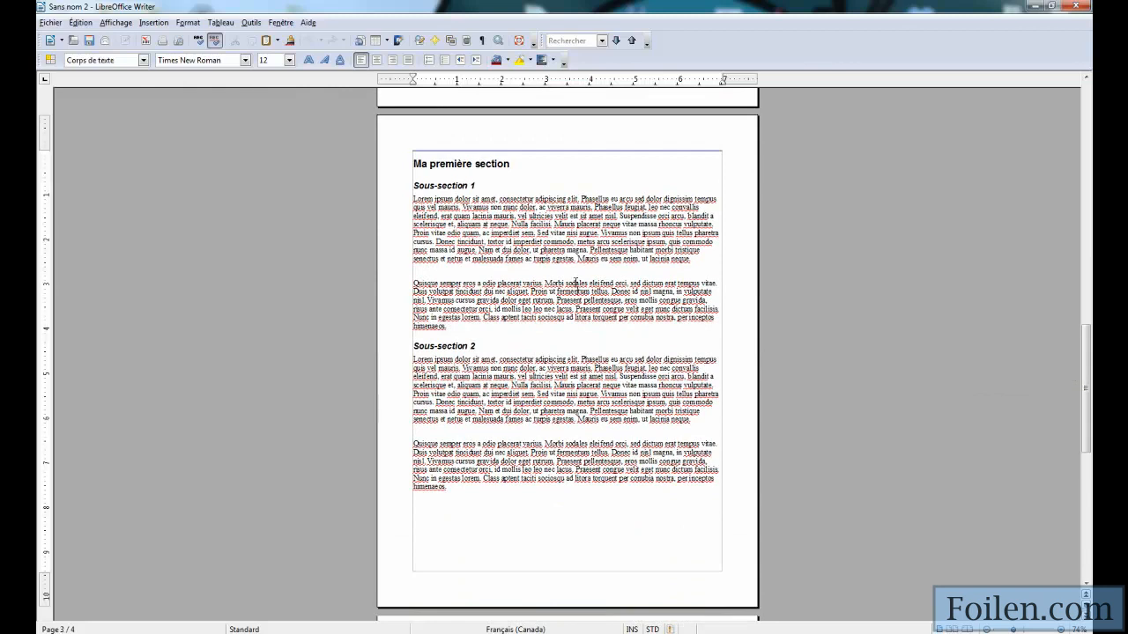
pyautogui.click(152, 24)
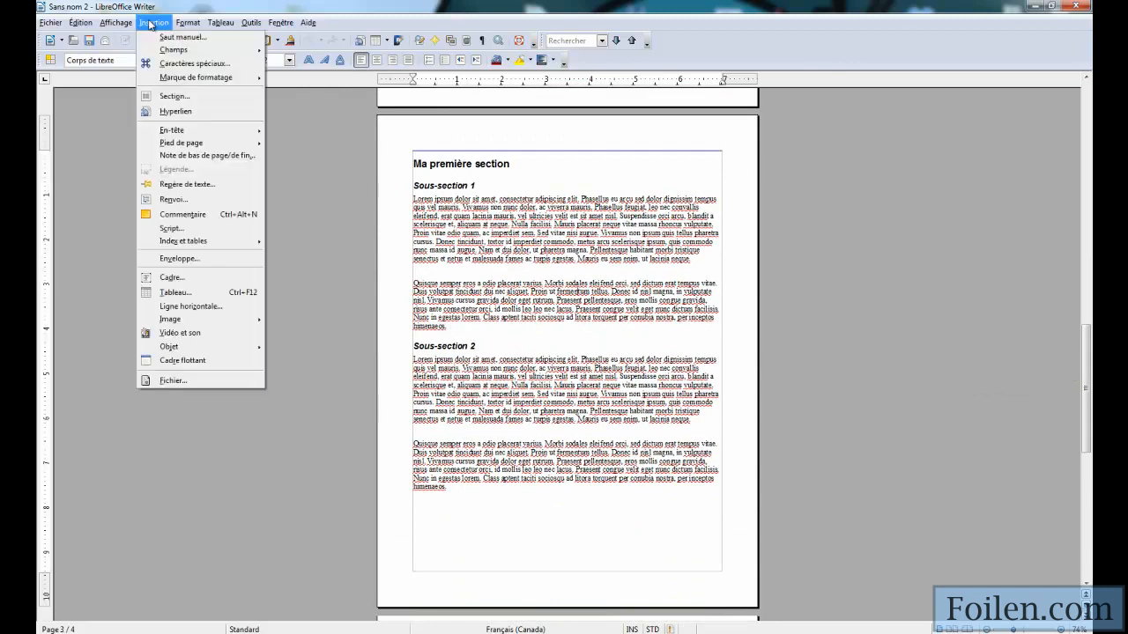
pyautogui.moveTo(211, 133)
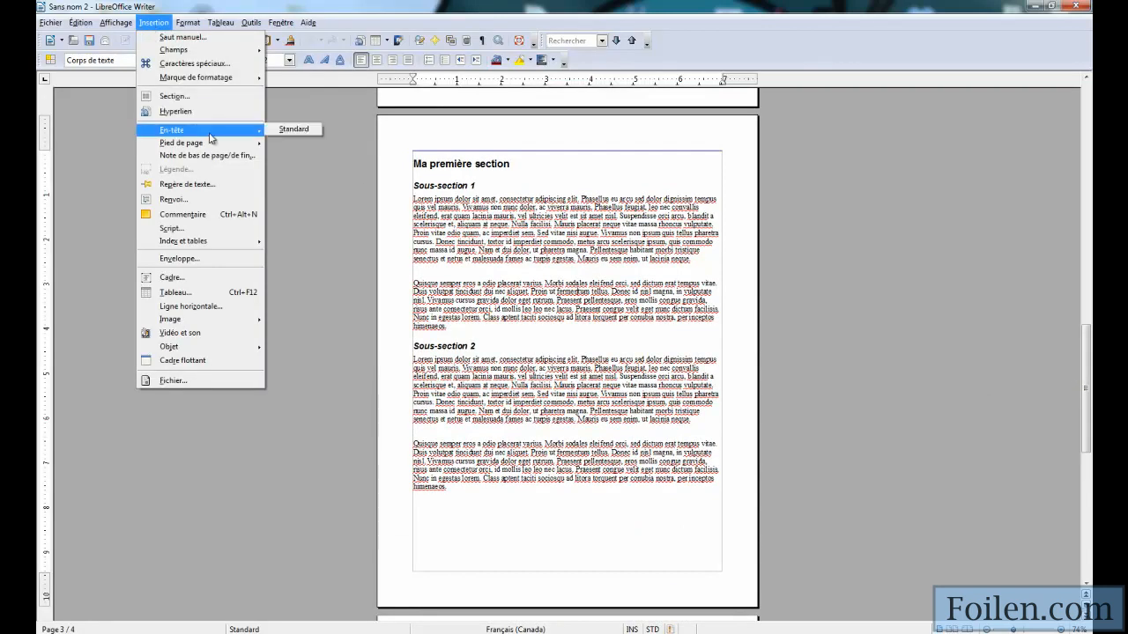
pyautogui.click(294, 129)
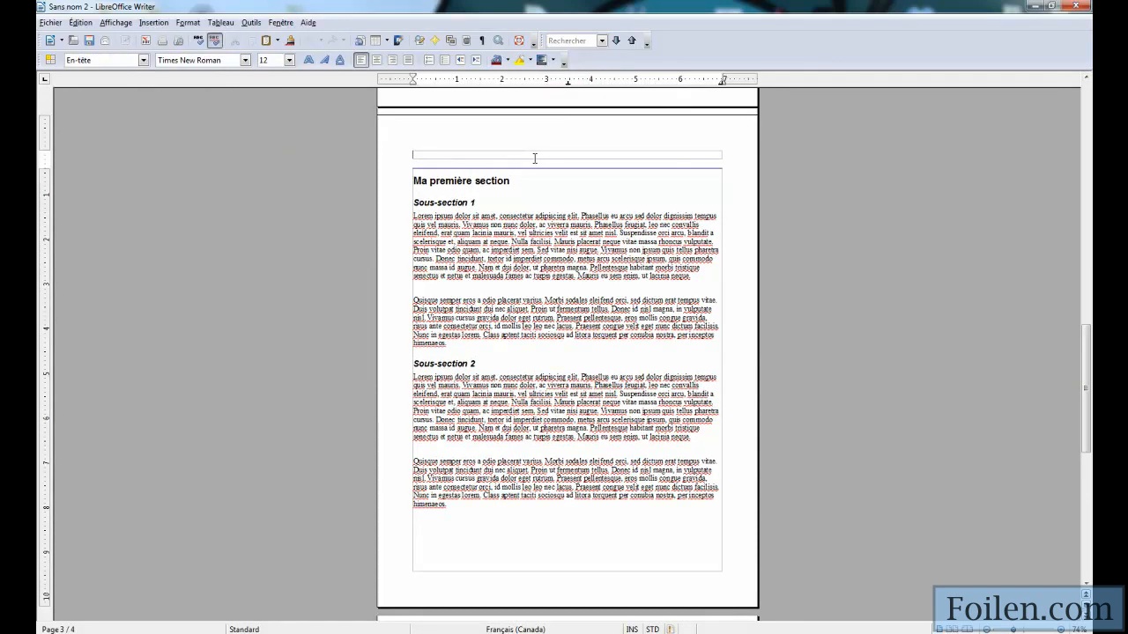
# Insert a page number field in the header, right-align it, and check the header on the title page
pyautogui.click(148, 25)
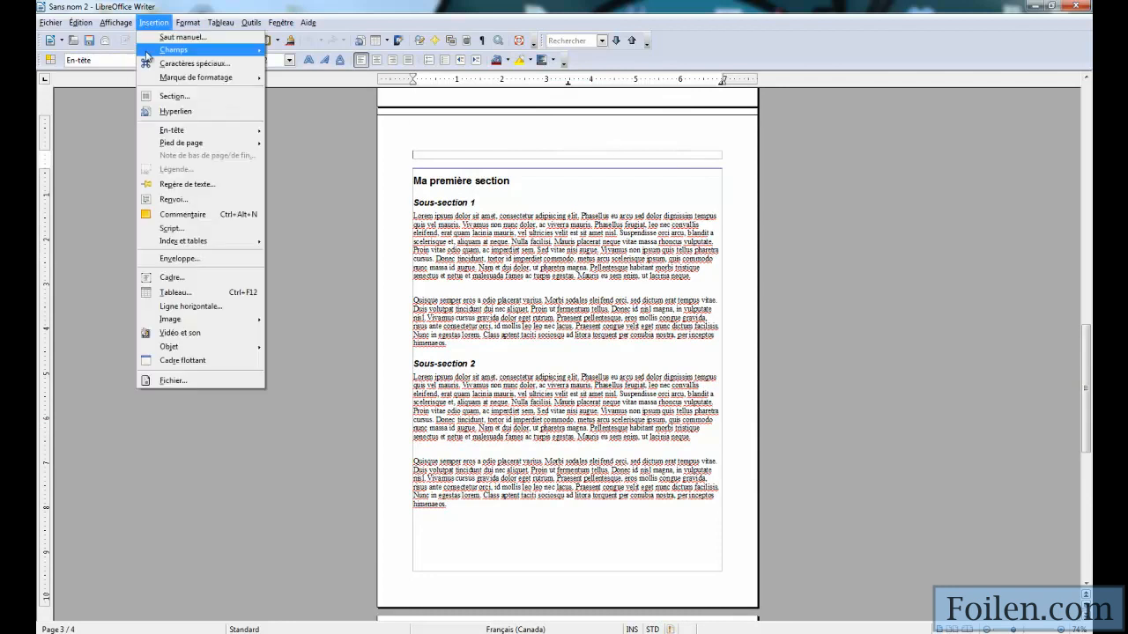
pyautogui.moveTo(151, 53)
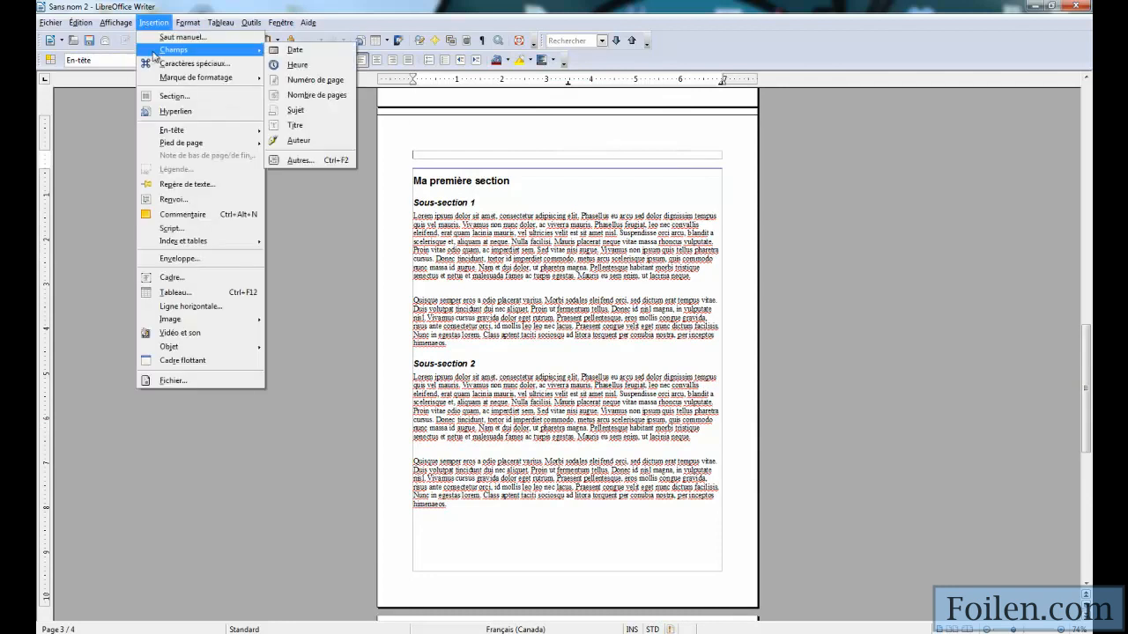
pyautogui.click(340, 81)
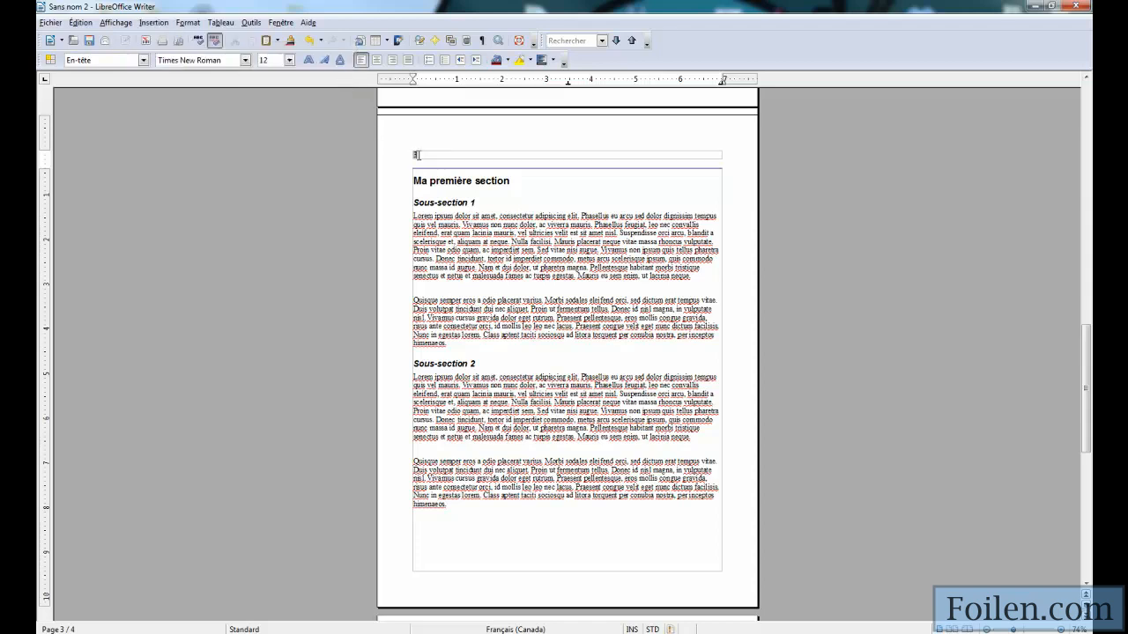
pyautogui.click(393, 60)
pyautogui.moveTo(1086, 388); pyautogui.dragTo(1033, 197)
pyautogui.scroll(6, 768, 329)
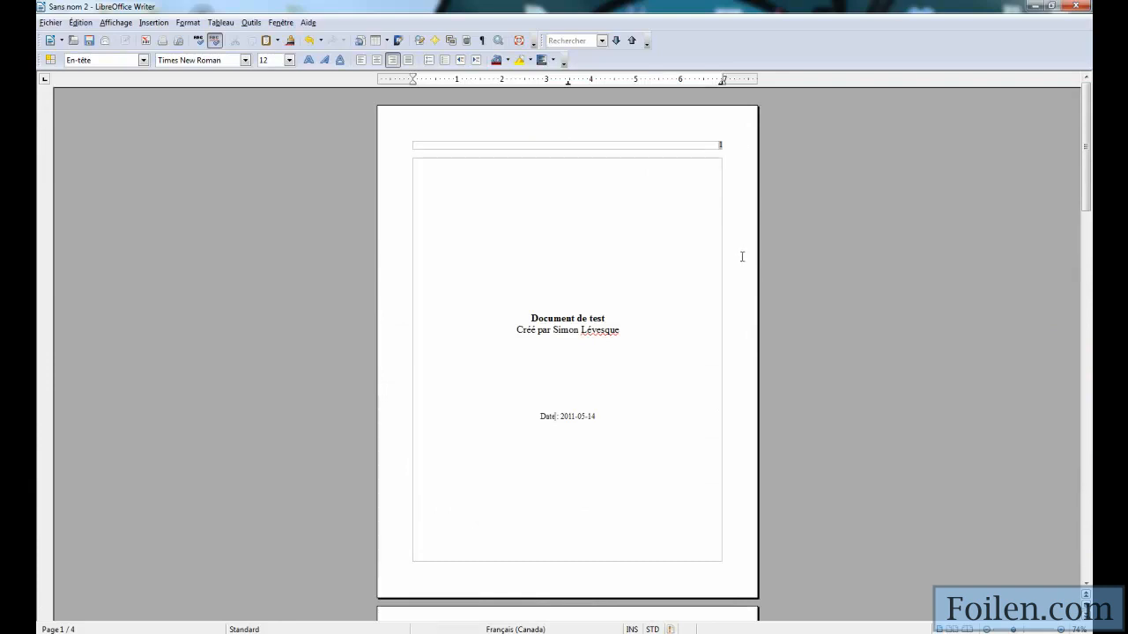
# Apply the "Première page" page style to the title page after reviewing the headers on the following pages
pyautogui.scroll(-2, 742, 257)
pyautogui.scroll(2, 742, 257)
pyautogui.scroll(-9, 783, 320)
pyautogui.scroll(-20, 764, 393)
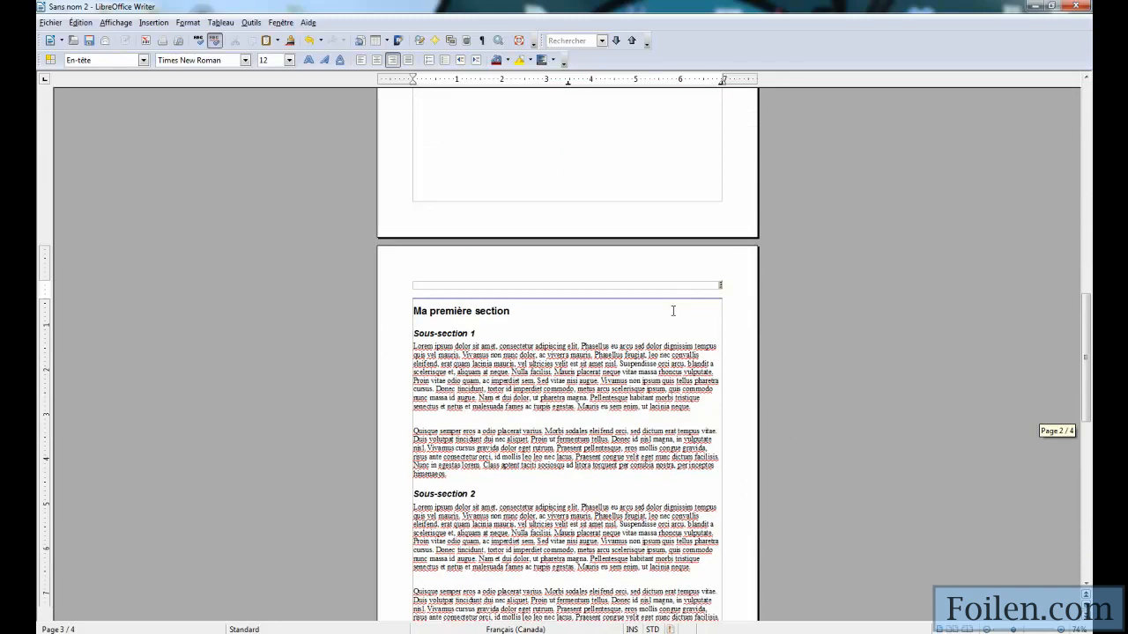
pyautogui.moveTo(1086, 358); pyautogui.dragTo(1050, 141)
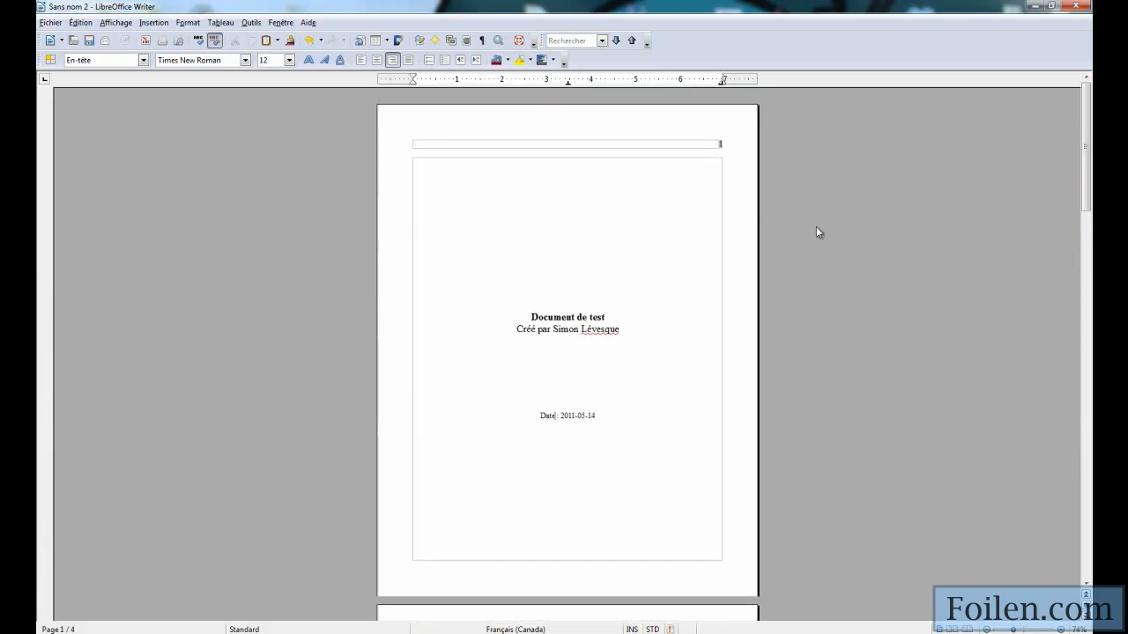
pyautogui.click(592, 248)
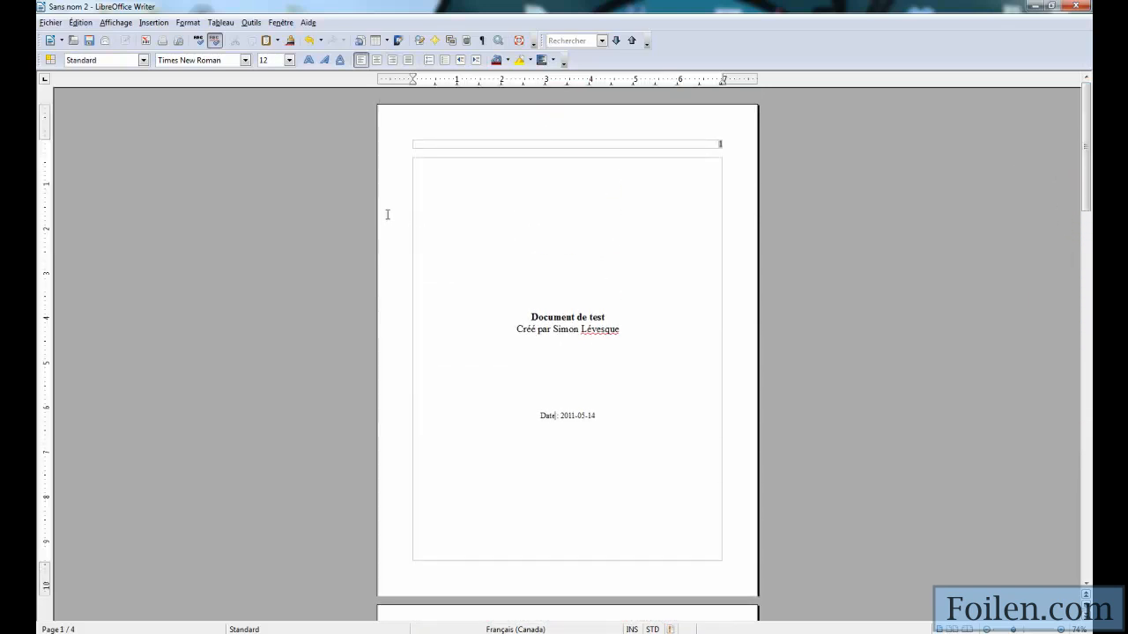
pyautogui.click(50, 62)
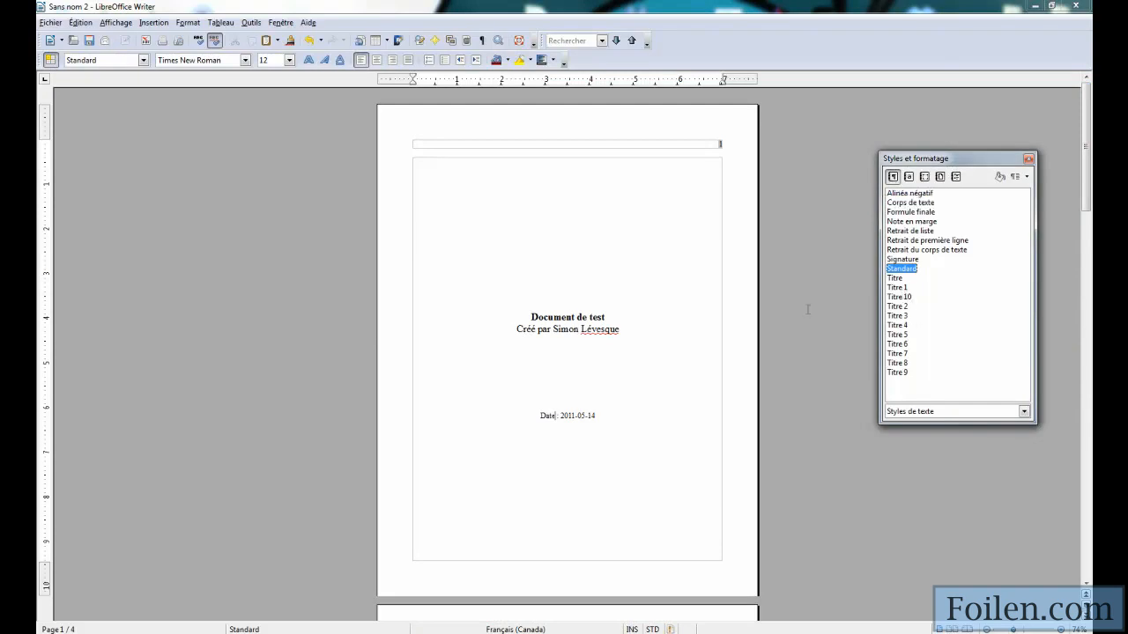
pyautogui.click(142, 60)
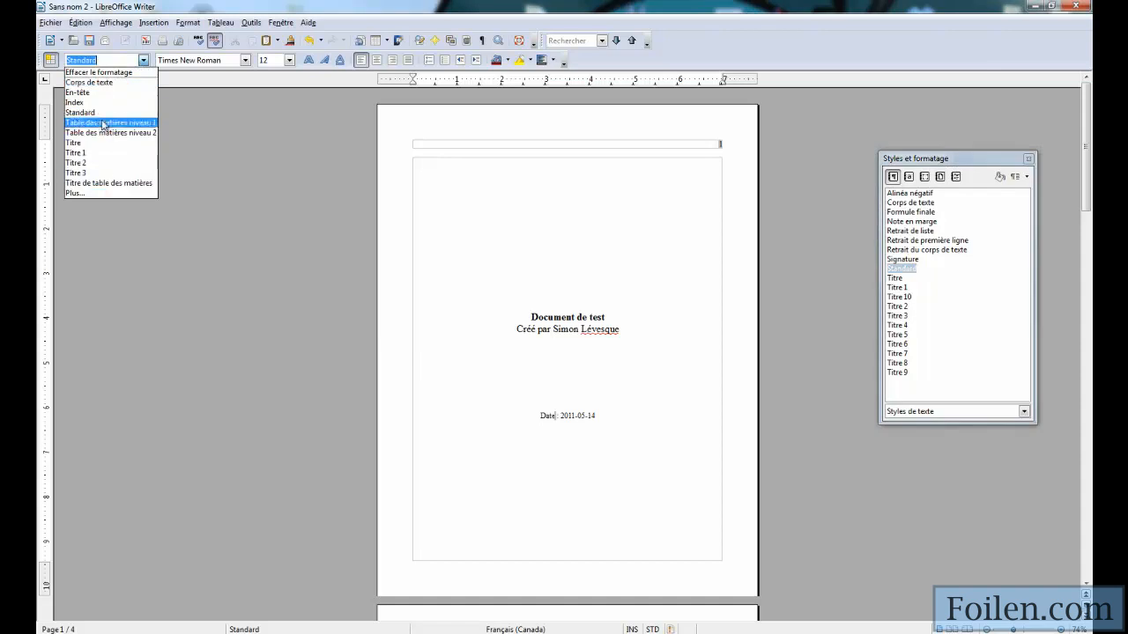
pyautogui.click(947, 153)
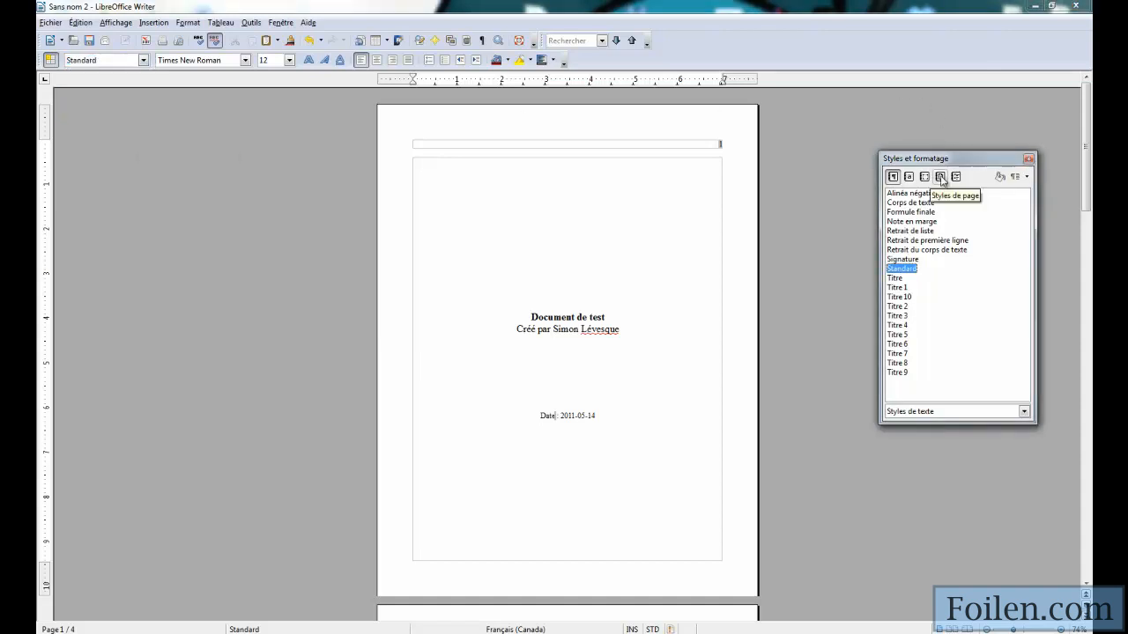
pyautogui.click(940, 177)
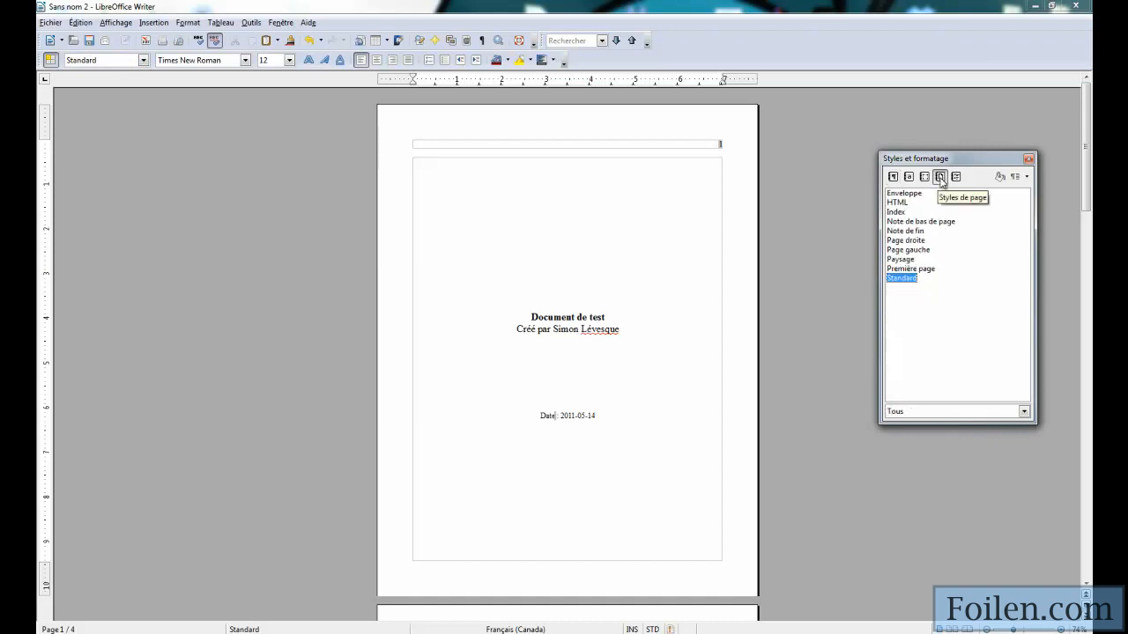
pyautogui.click(690, 230)
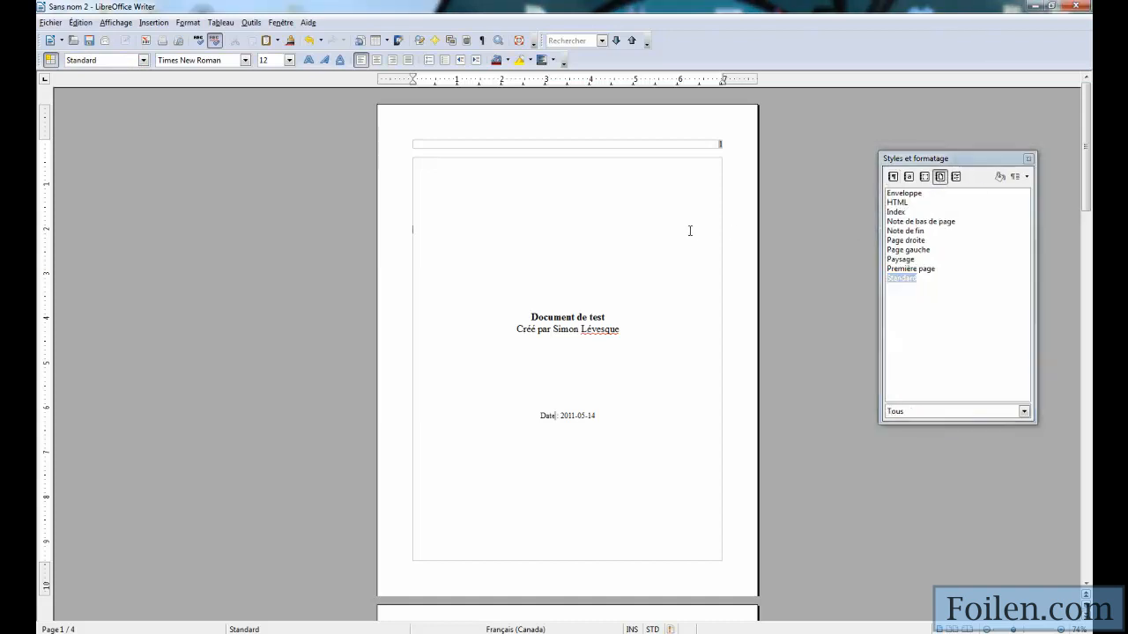
pyautogui.doubleClick(916, 270)
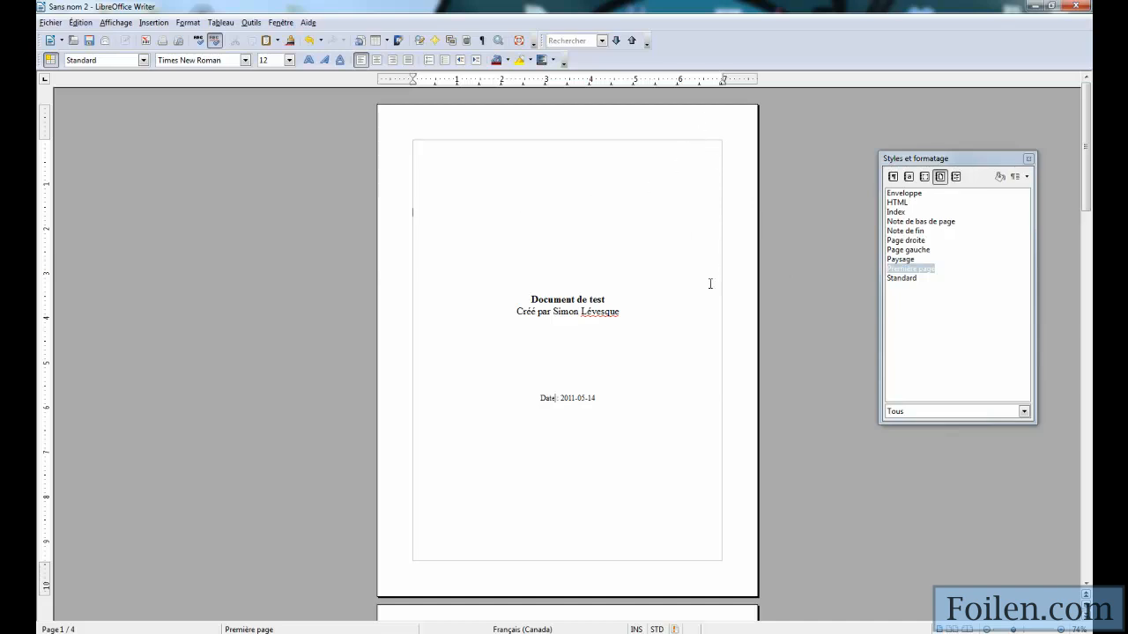
# Compare the page styles assigned to the title page and the table of contents page
pyautogui.scroll(-10, 714, 272)
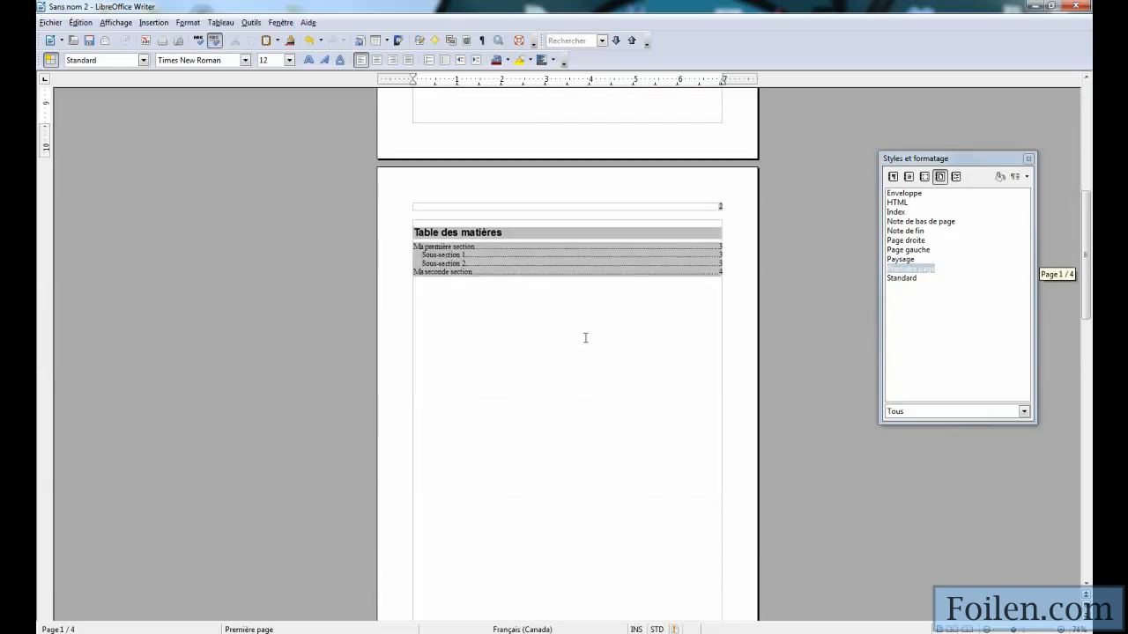
pyautogui.click(584, 337)
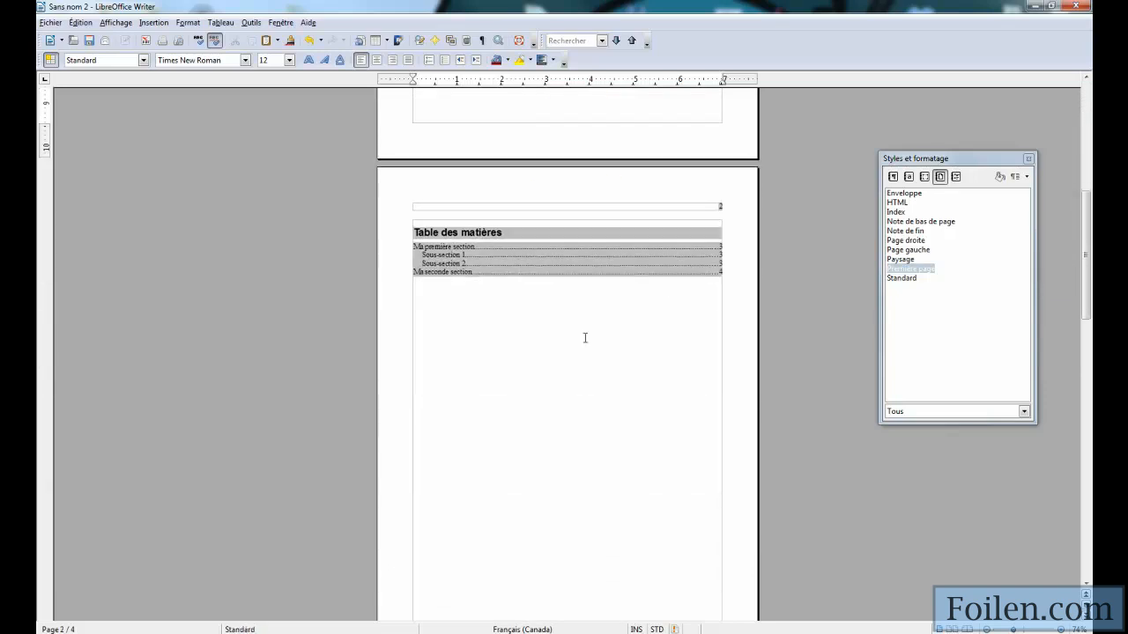
pyautogui.click(913, 270)
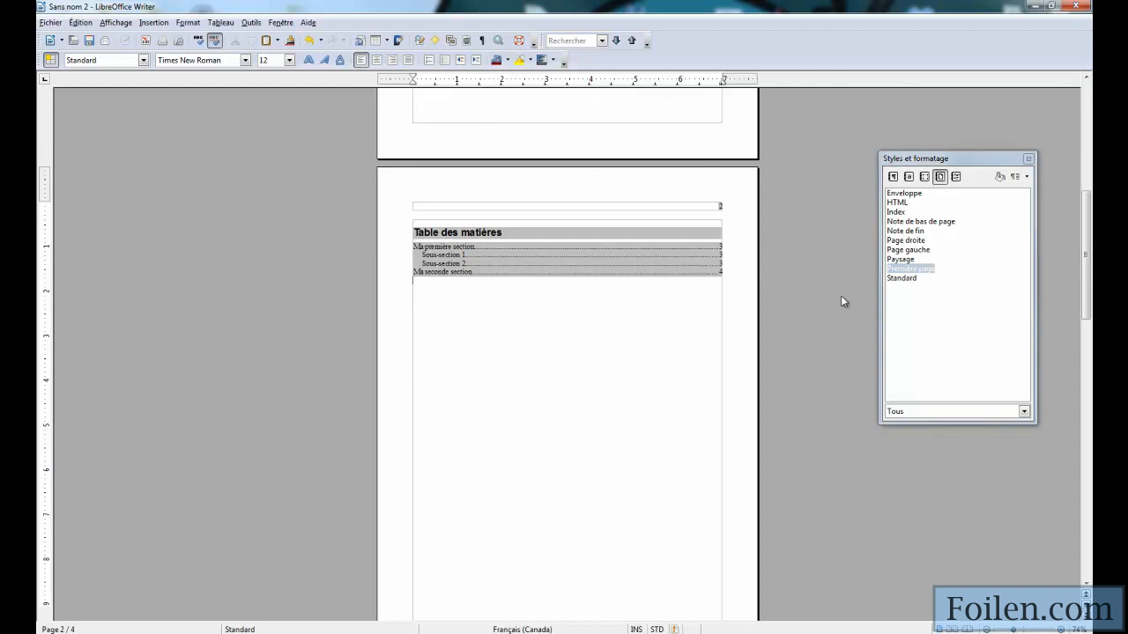
pyautogui.scroll(2, 763, 242)
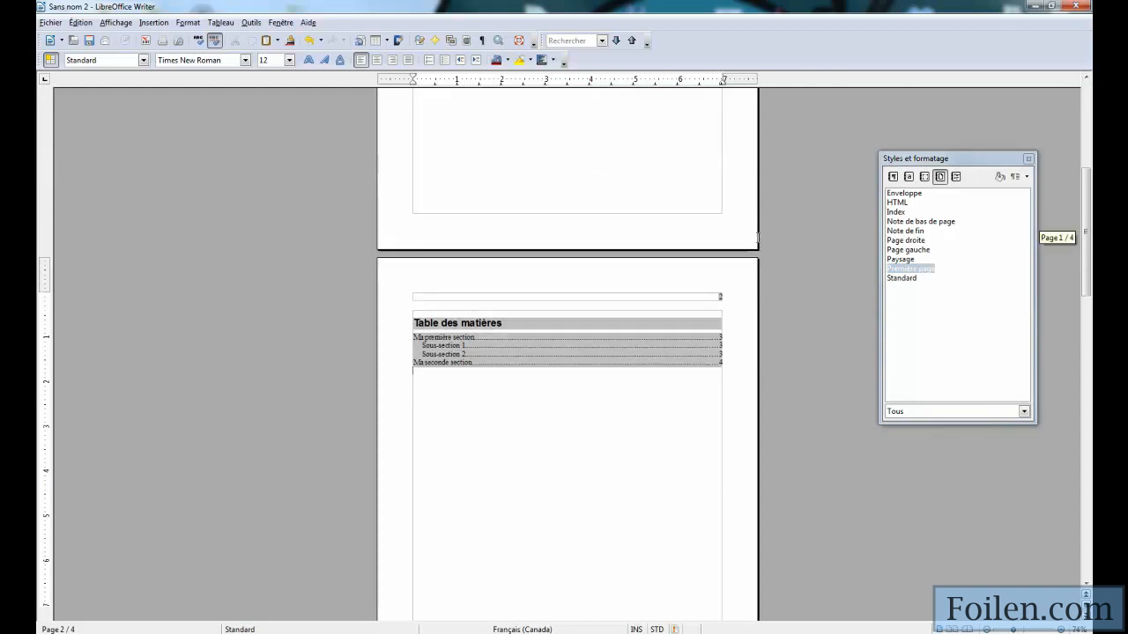
pyautogui.scroll(4, 626, 170)
pyautogui.click(627, 171)
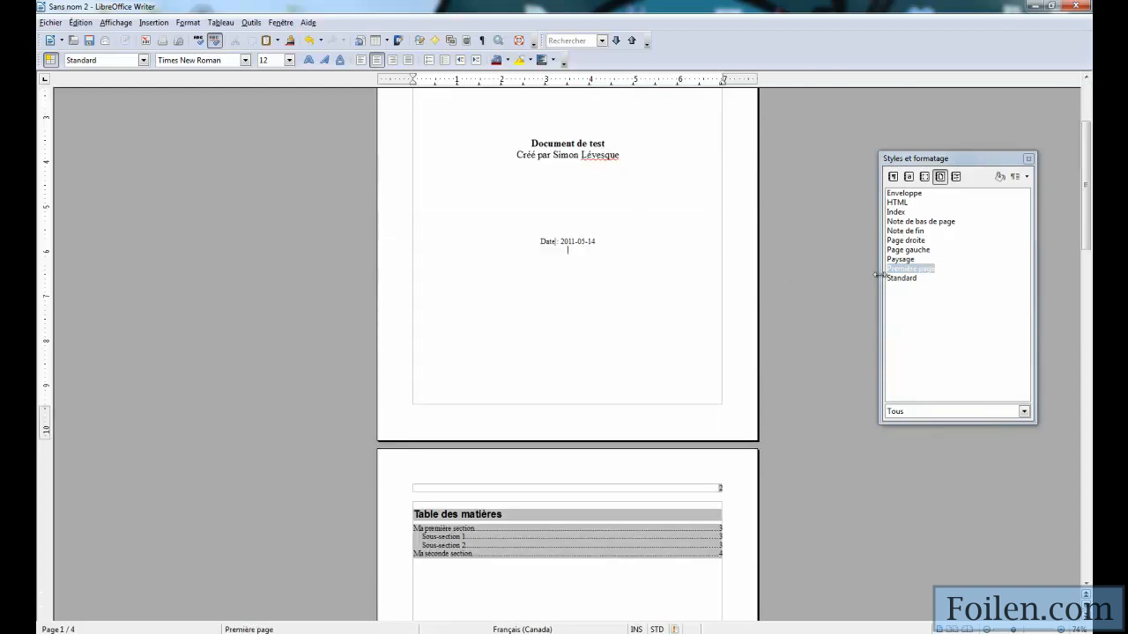
pyautogui.scroll(-2, 775, 348)
pyautogui.click(649, 501)
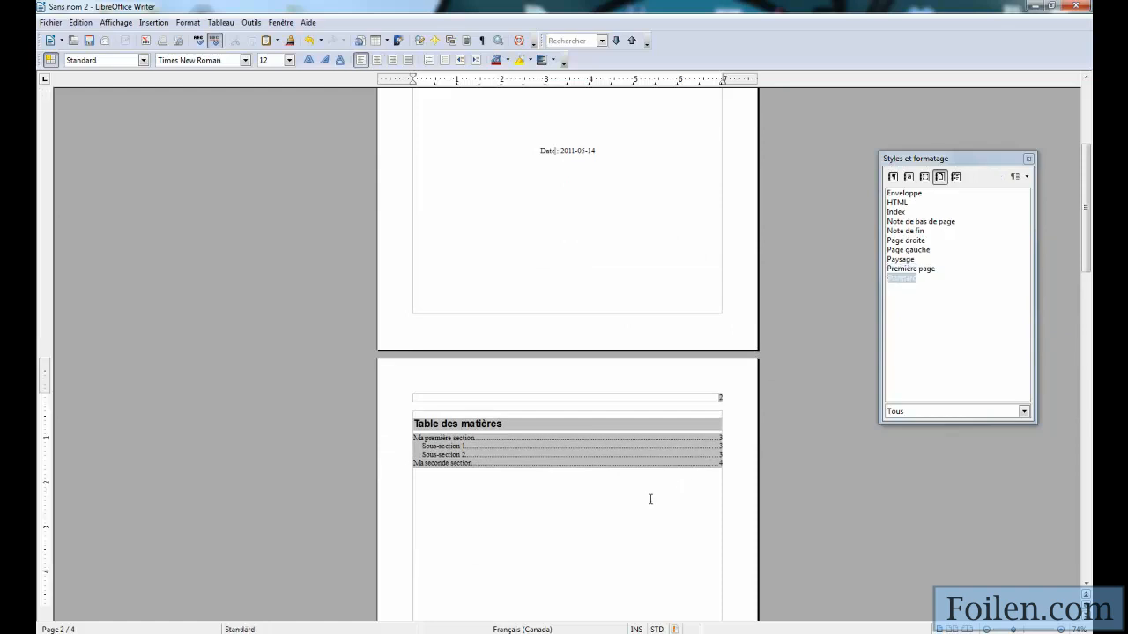
# Modify the "Première page" page style so that its next style is "Première page"
pyautogui.rightClick(904, 269)
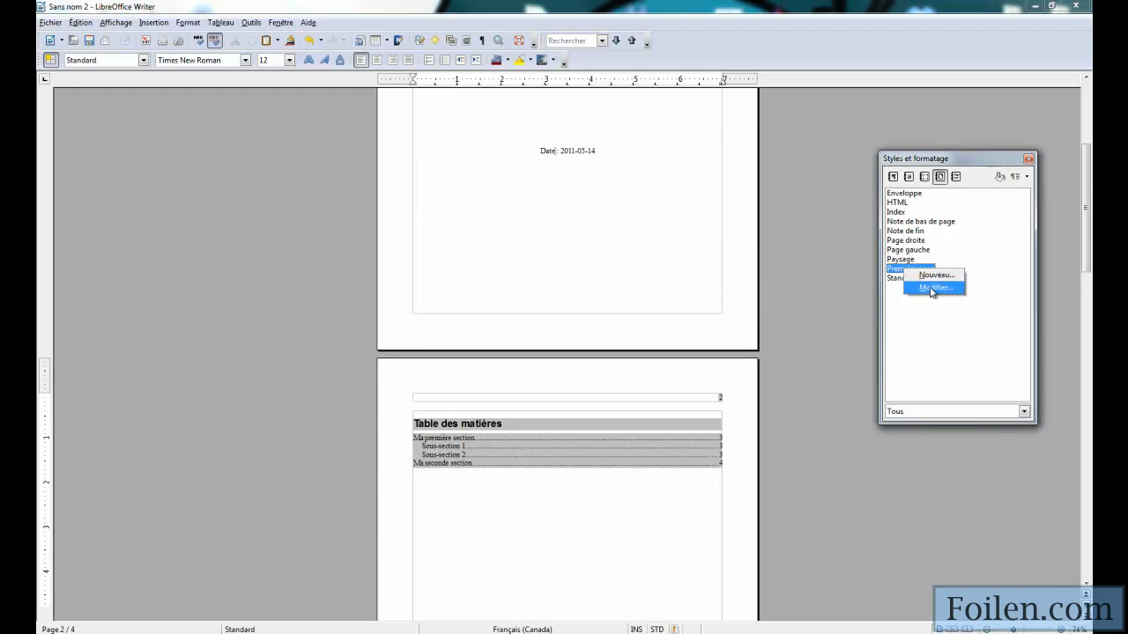
pyautogui.click(955, 291)
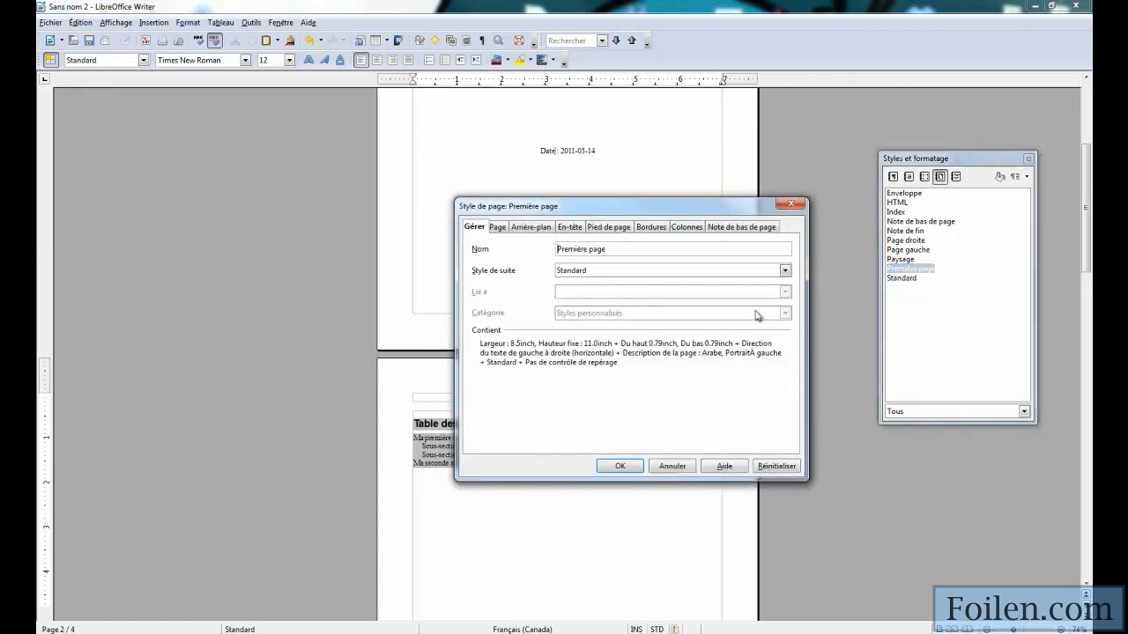
pyautogui.click(576, 273)
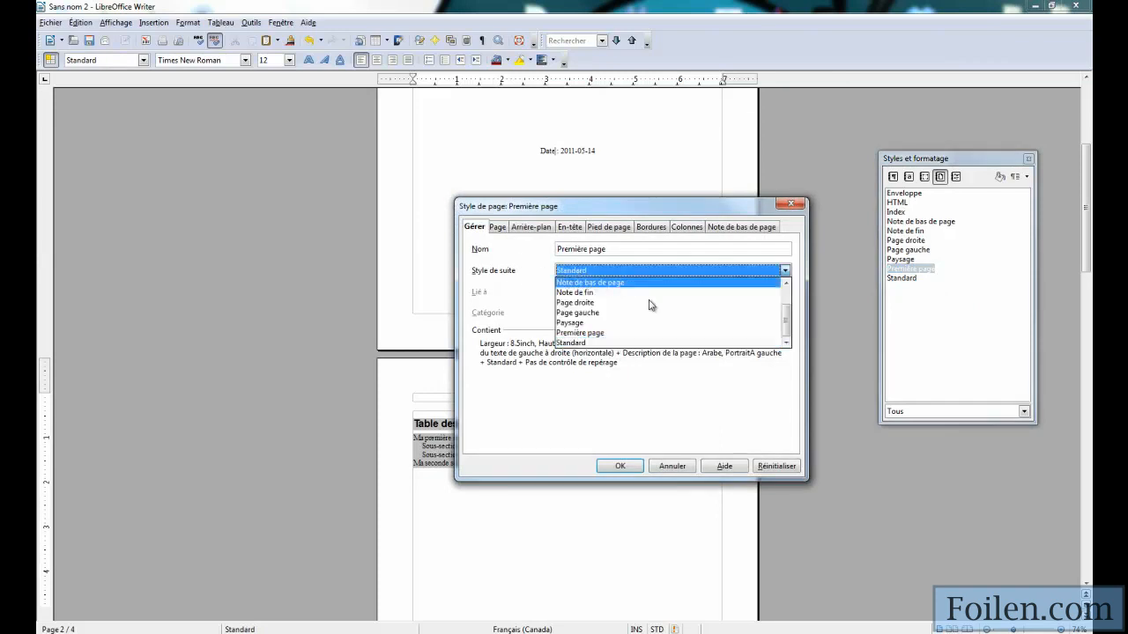
pyautogui.click(632, 333)
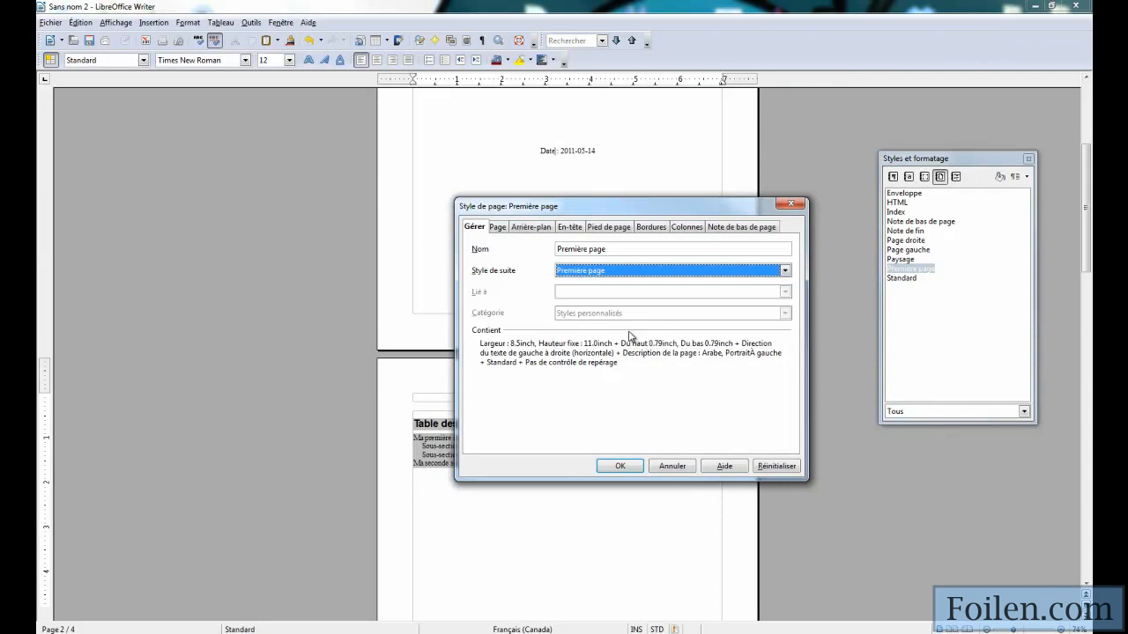
pyautogui.click(620, 465)
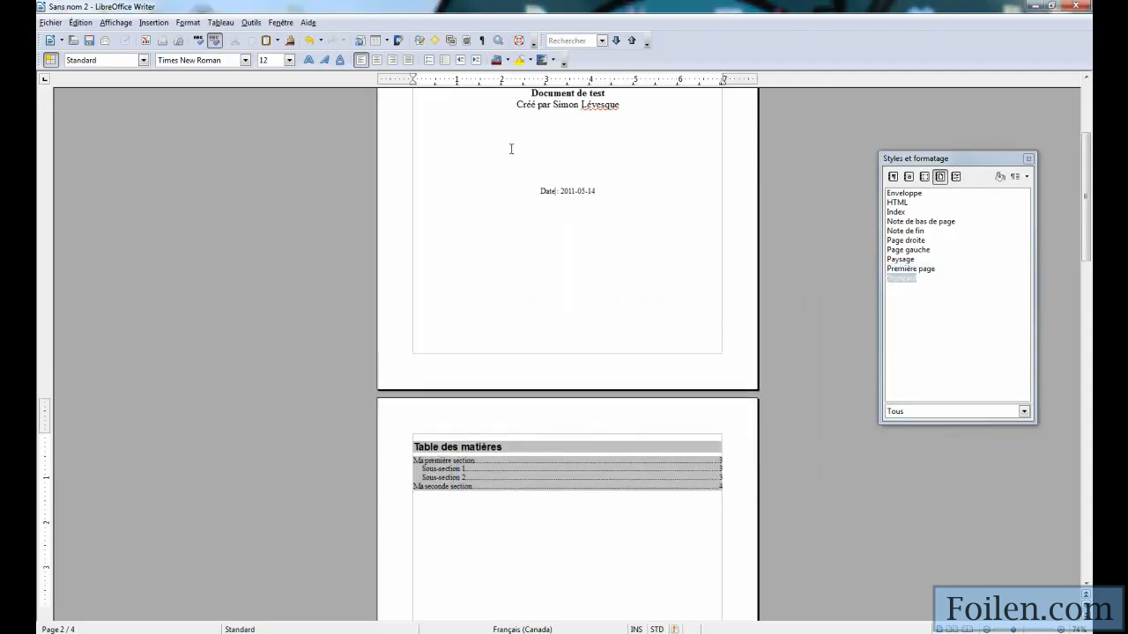
# Check the page style and header on the title page, the table of contents page and the "Ma première section" page
pyautogui.scroll(-3, 576, 446)
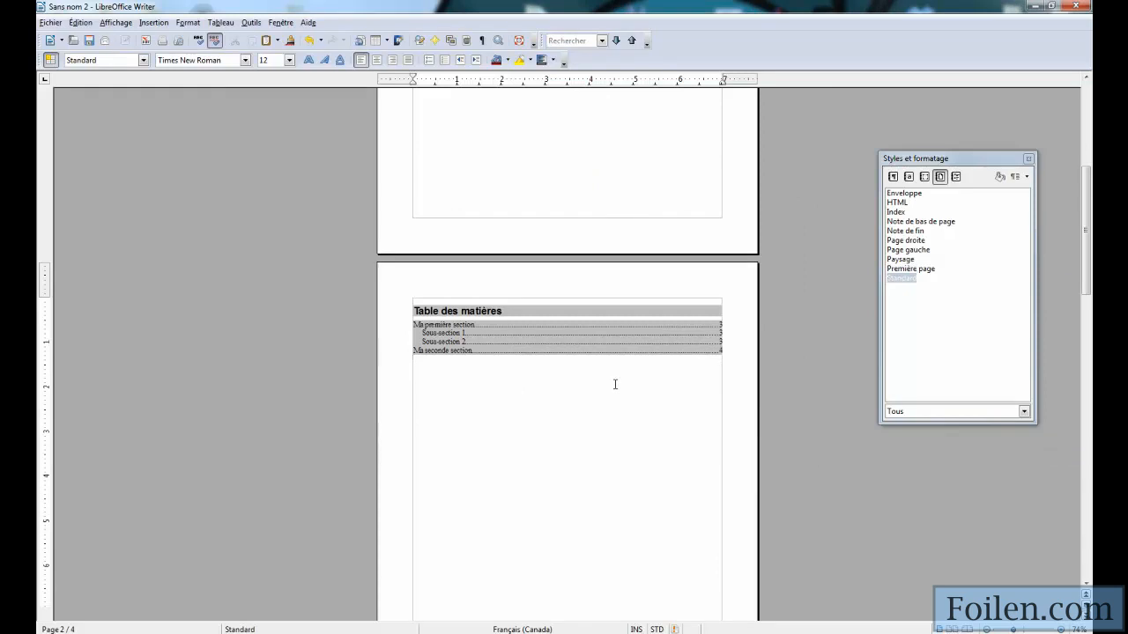
pyautogui.scroll(4, 591, 215)
pyautogui.click(557, 243)
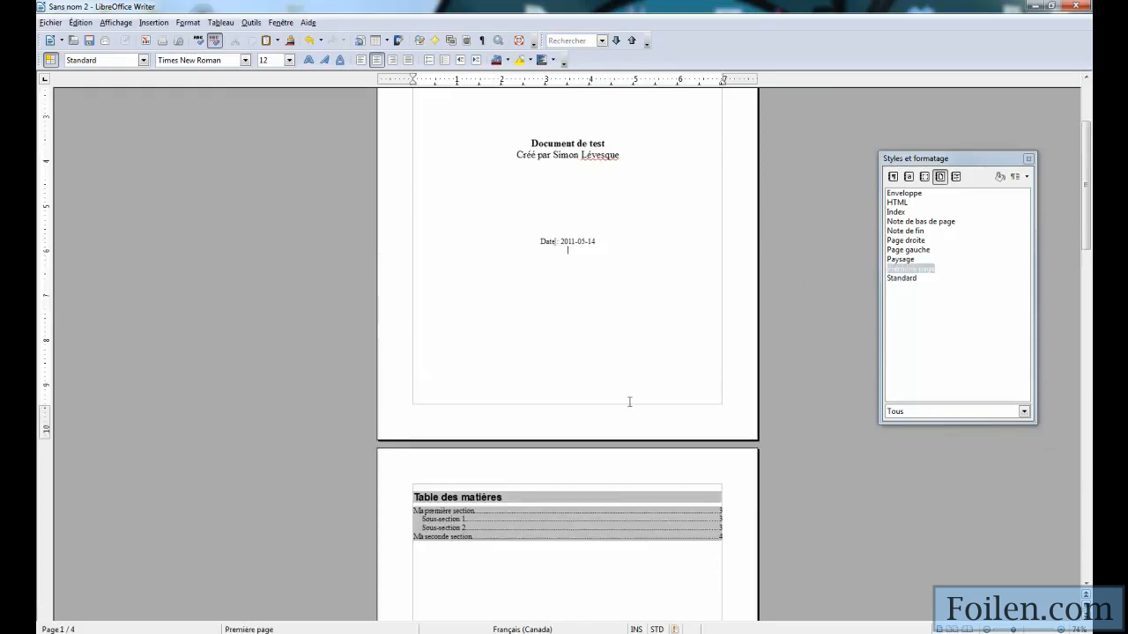
pyautogui.scroll(-2, 603, 448)
pyautogui.click(584, 489)
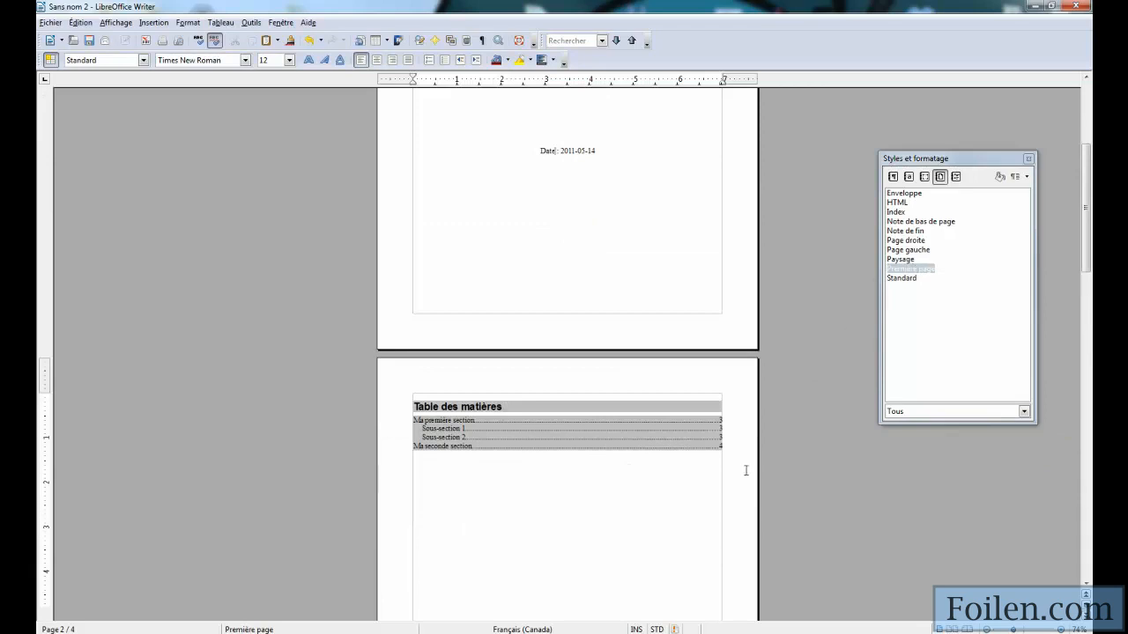
pyautogui.scroll(-11, 748, 466)
pyautogui.scroll(-3, 485, 328)
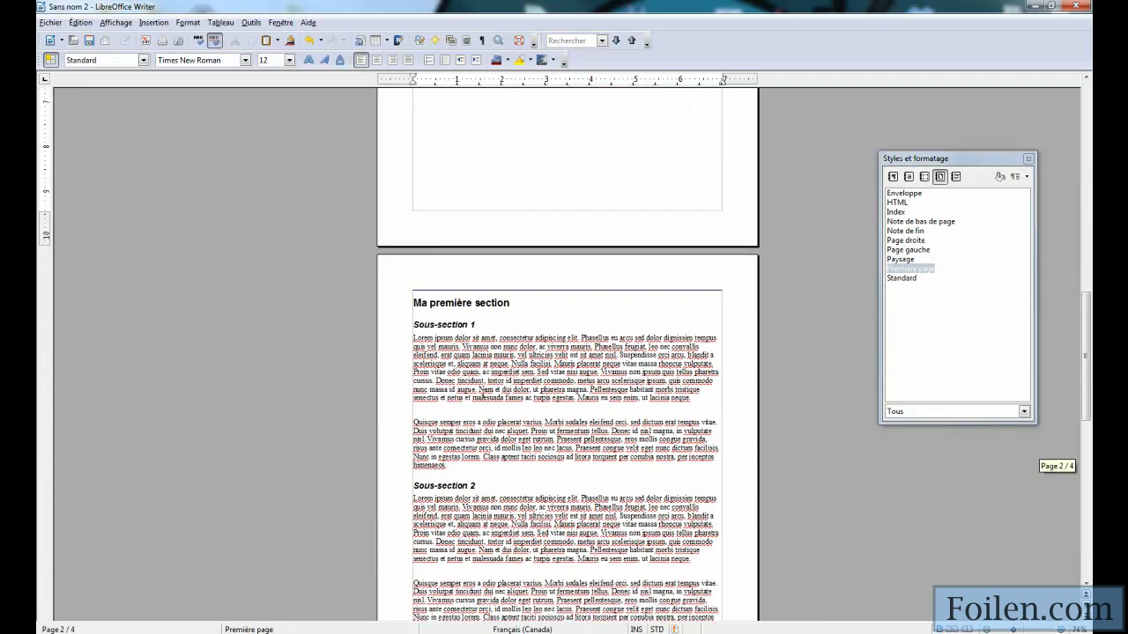
# Close the styles window and remove the page break before the "Ma première section" heading
pyautogui.click(431, 282)
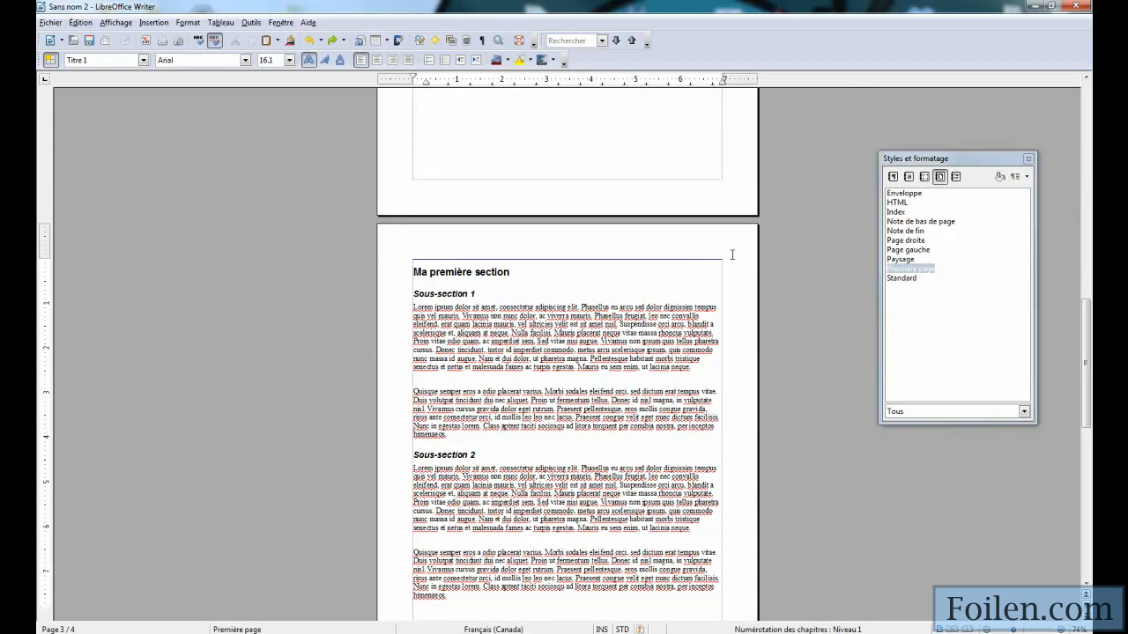
pyautogui.click(1029, 160)
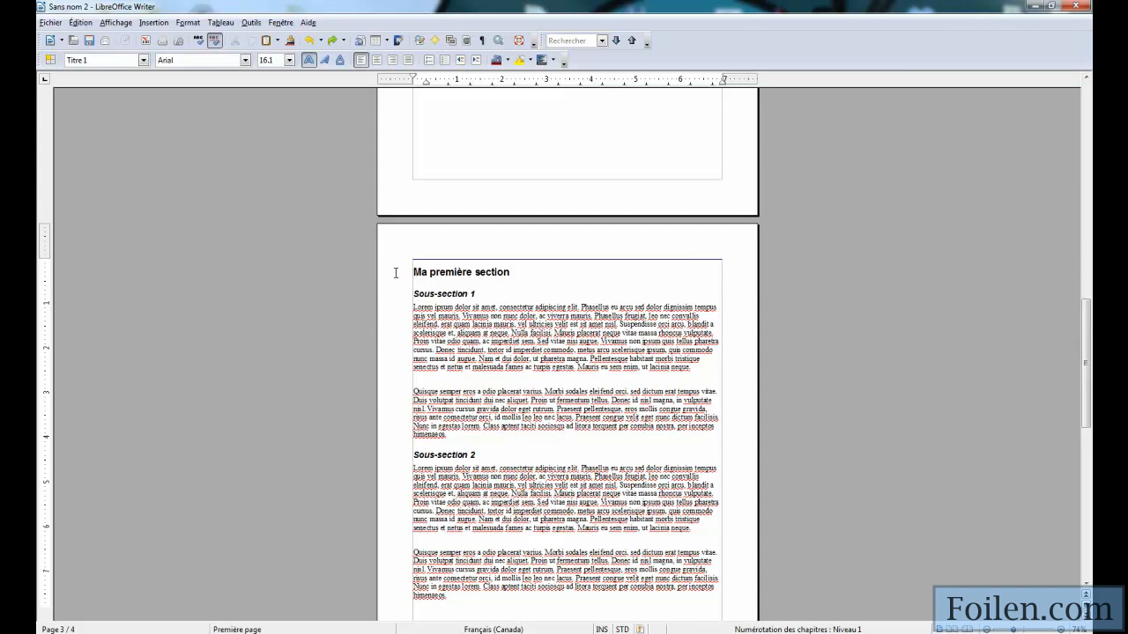
pyautogui.press('BackSpace')
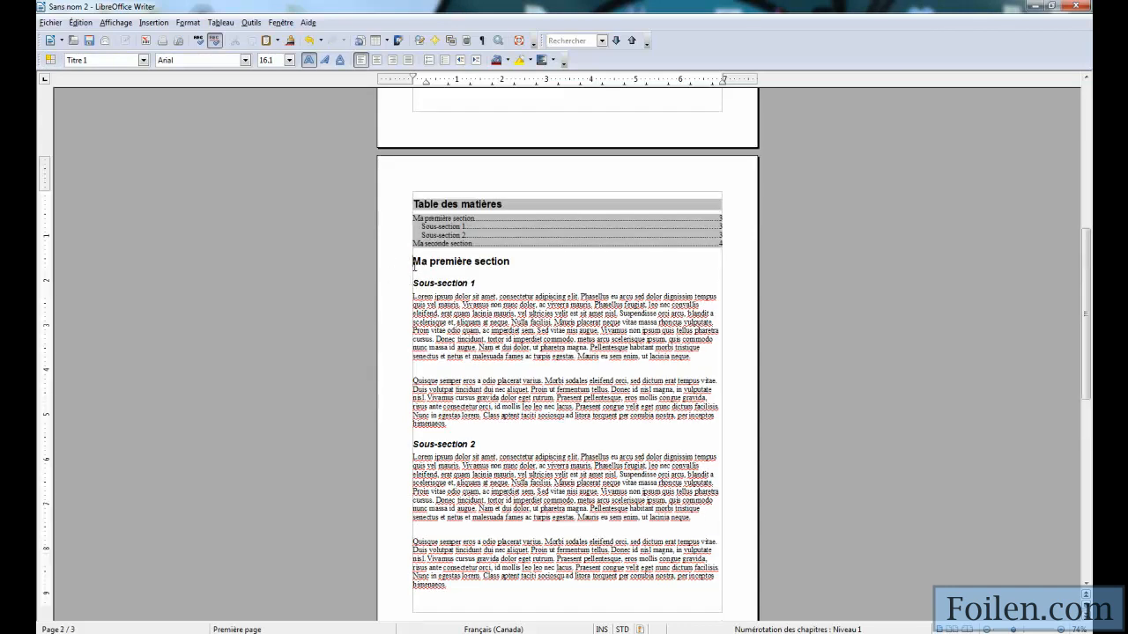
# Insert a page break before "Ma première section" with the Standard page style and page number 1, and check the pages' headers
pyautogui.click(148, 25)
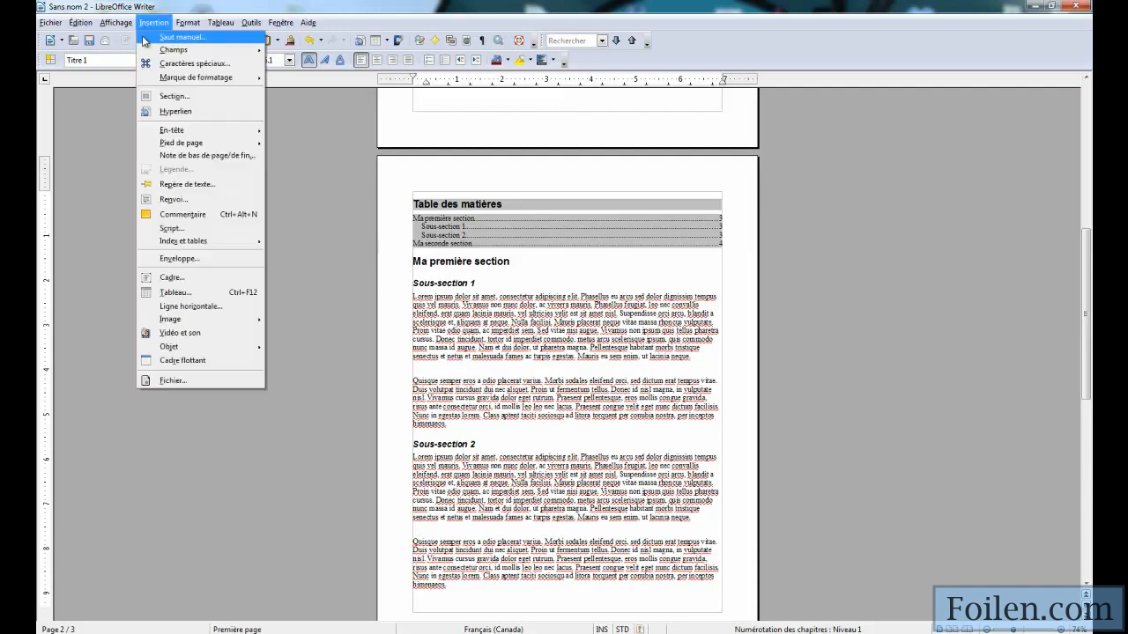
pyautogui.click(150, 40)
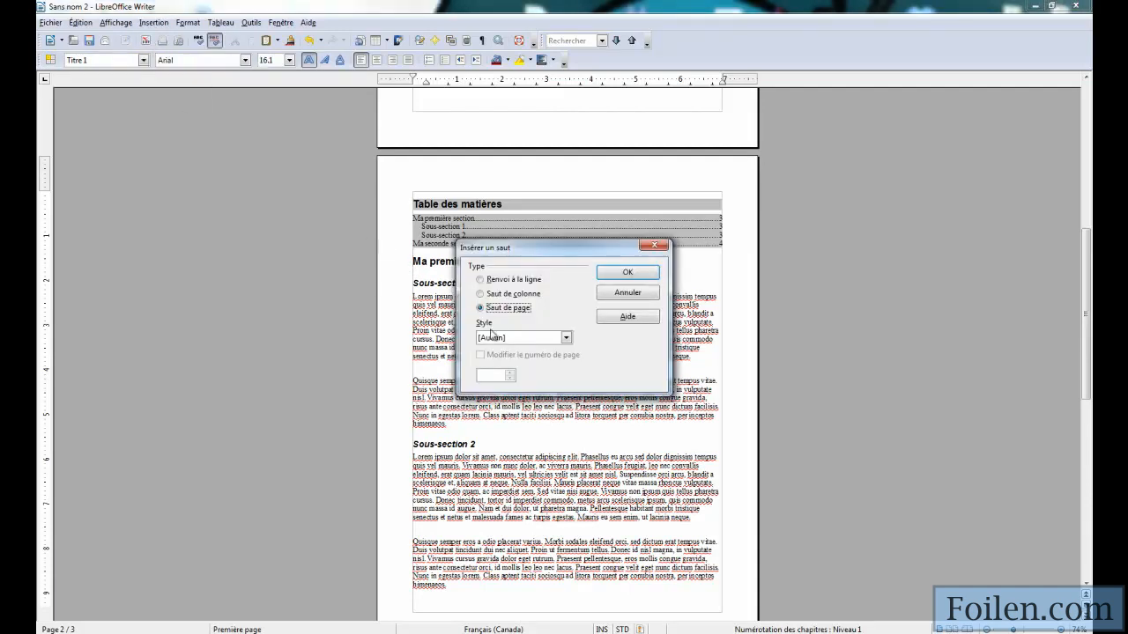
pyautogui.click(567, 339)
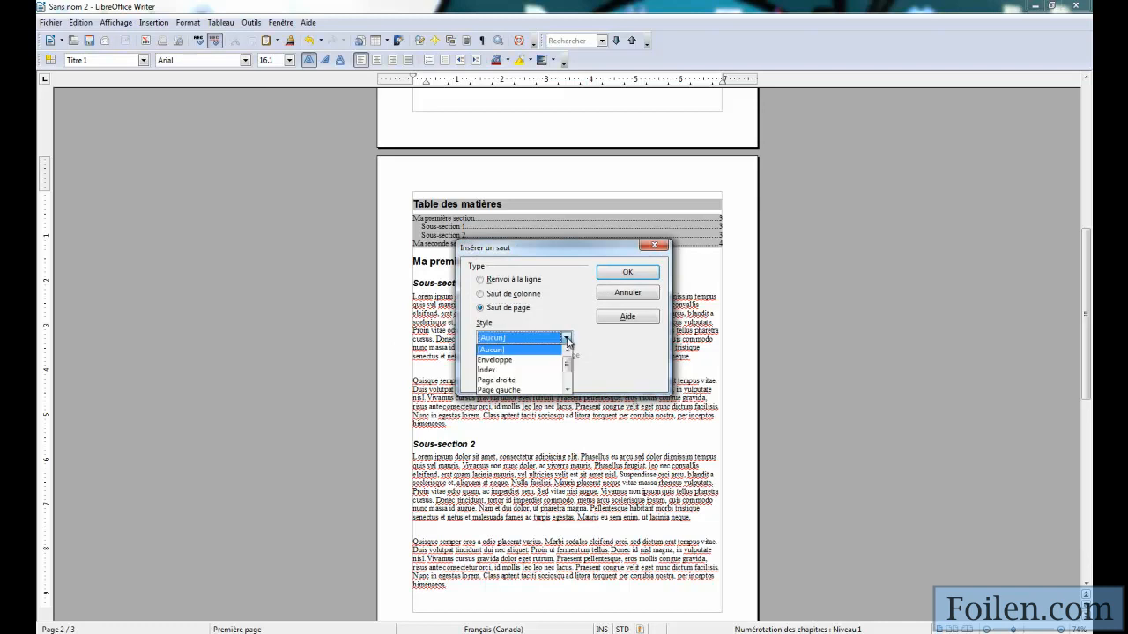
pyautogui.scroll(-2, 569, 380)
pyautogui.click(551, 389)
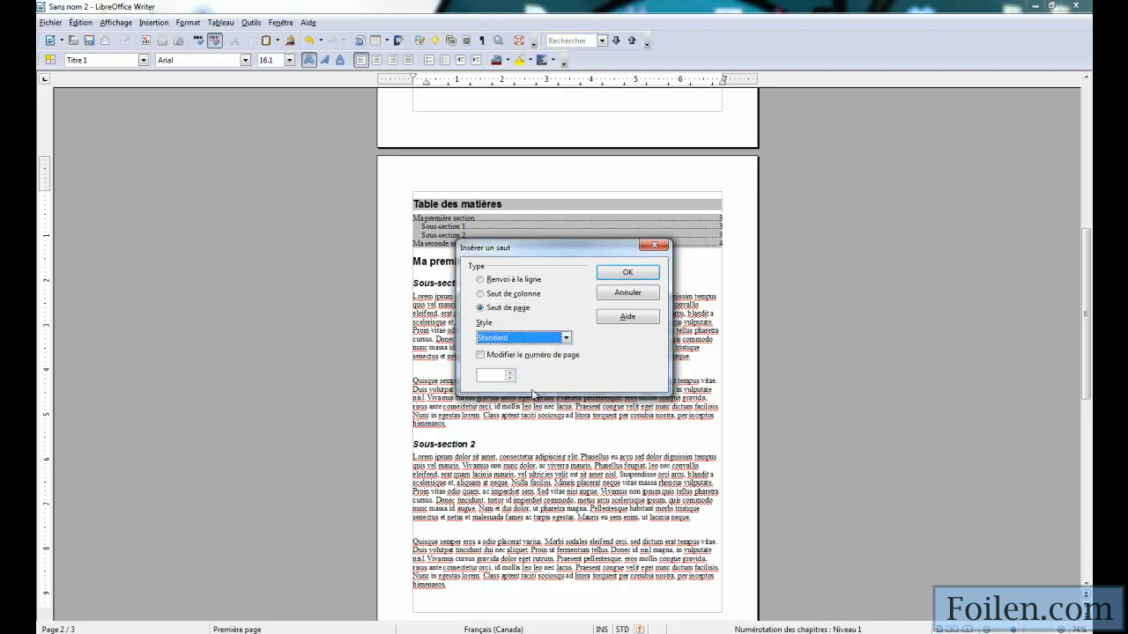
pyautogui.click(516, 356)
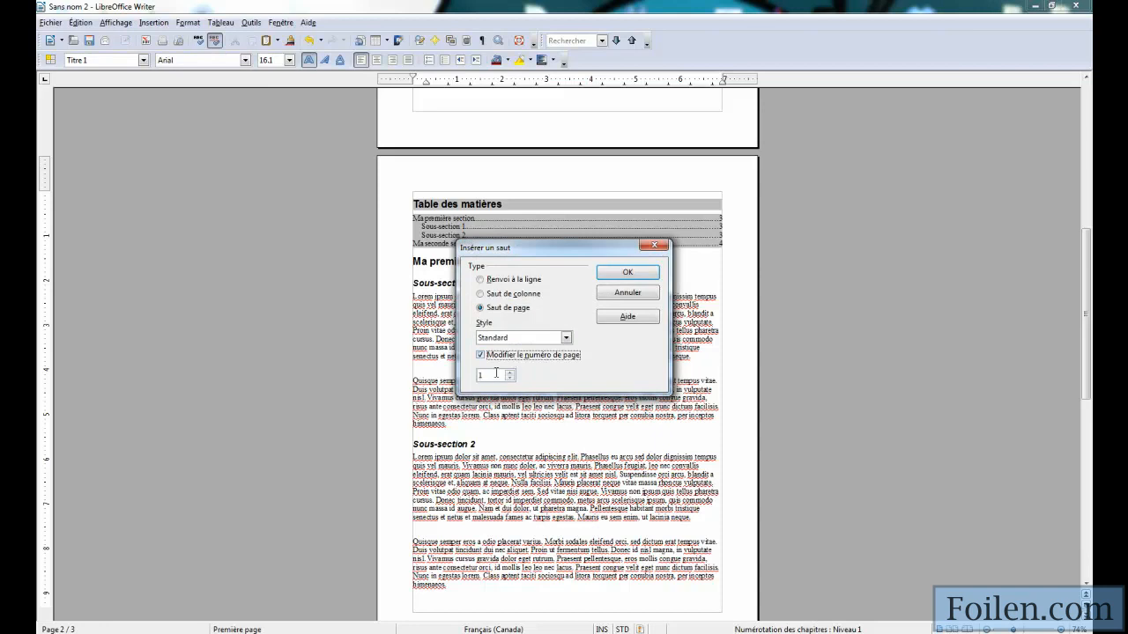
pyautogui.click(622, 276)
pyautogui.scroll(-3, 666, 420)
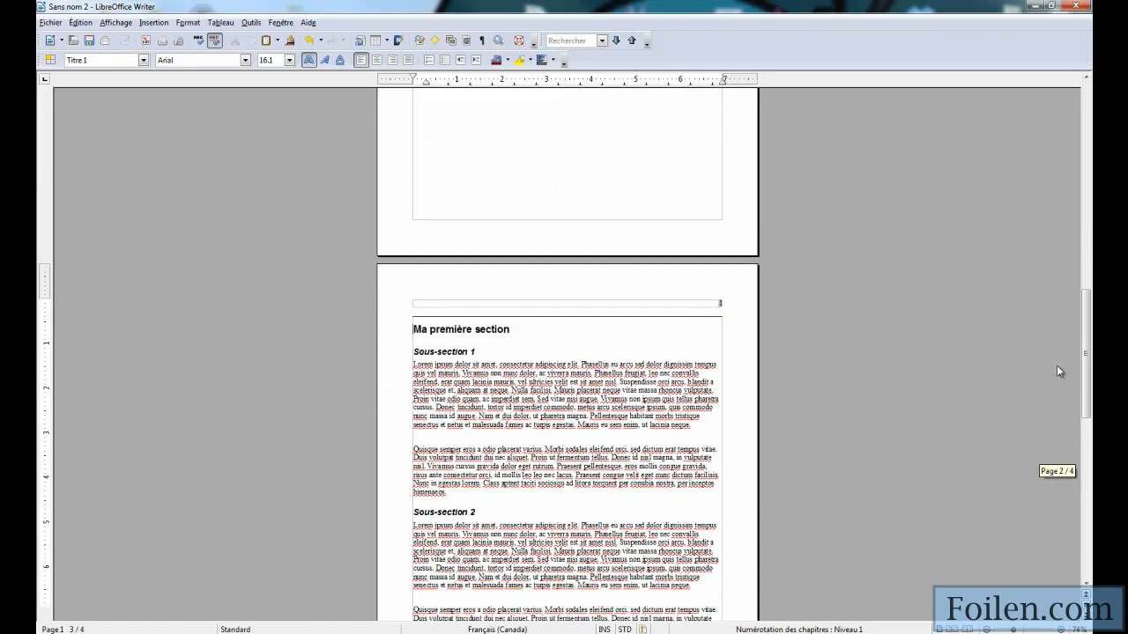
pyautogui.moveTo(1086, 405); pyautogui.dragTo(1045, 187)
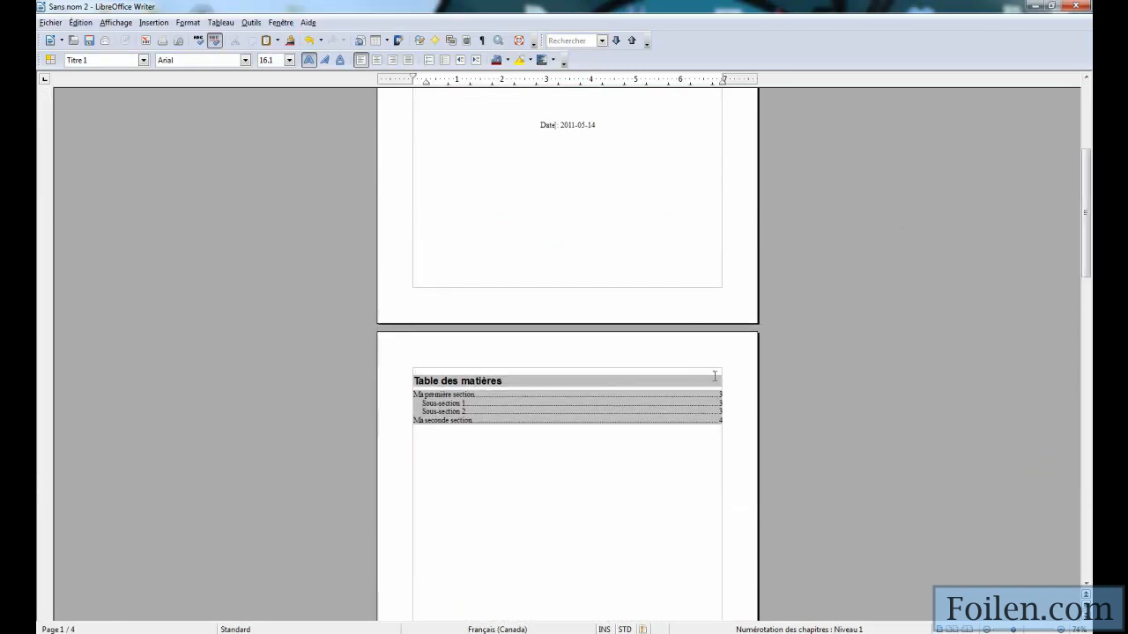
pyautogui.scroll(11, 787, 354)
pyautogui.scroll(1, 787, 356)
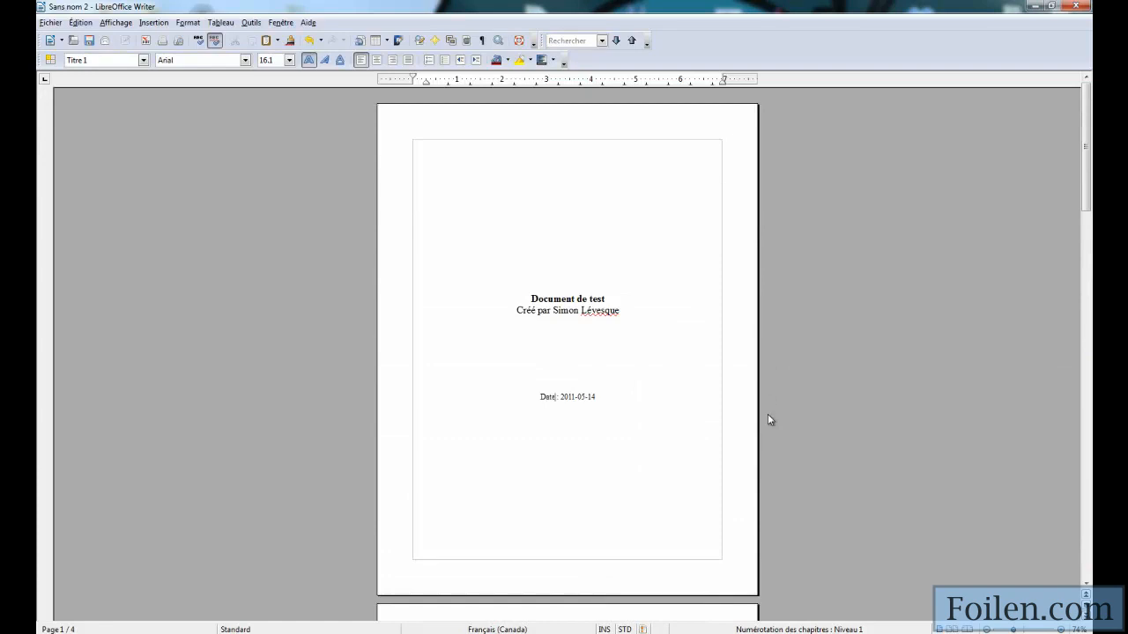
# Update the "Table des matières" index on the second page so its entries use the restarted page numbering
pyautogui.scroll(-5, 764, 403)
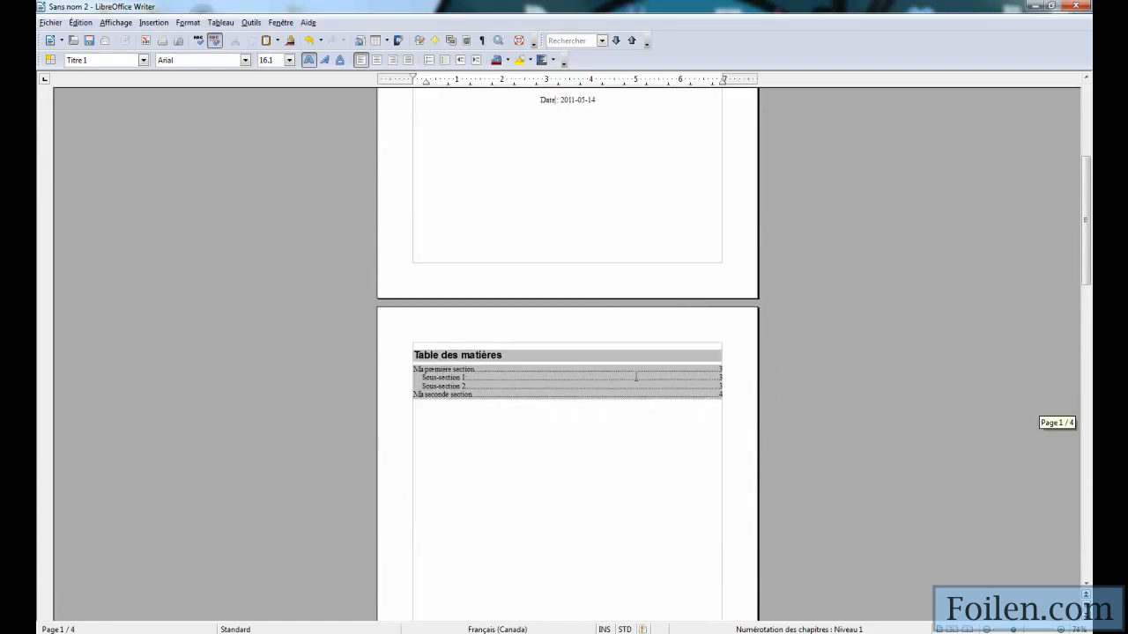
pyautogui.rightClick(626, 383)
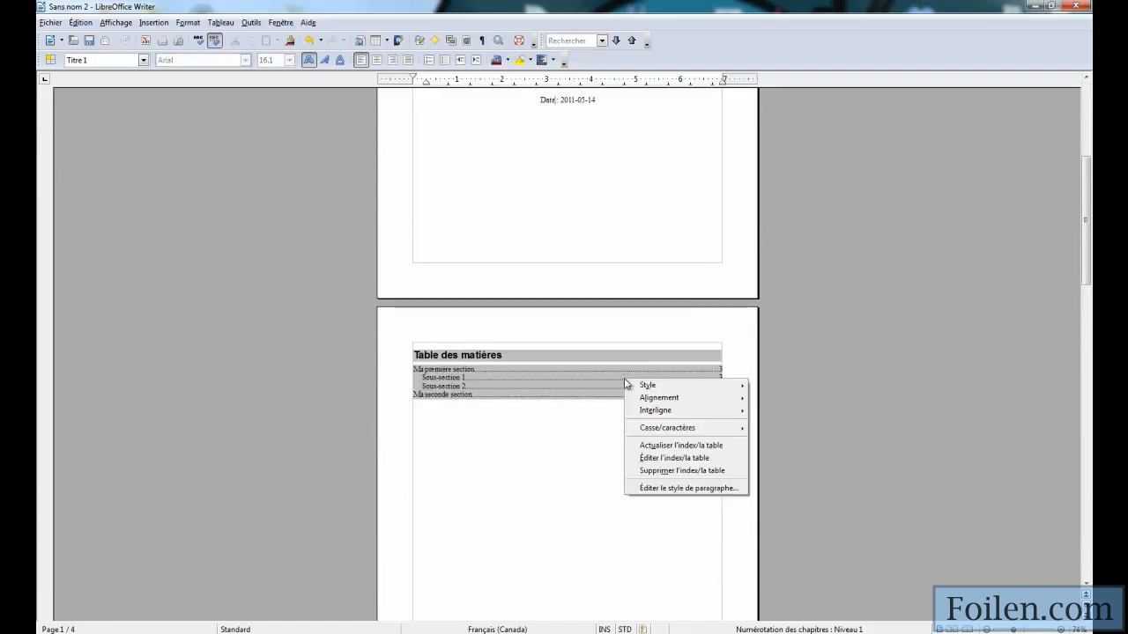
pyautogui.click(656, 446)
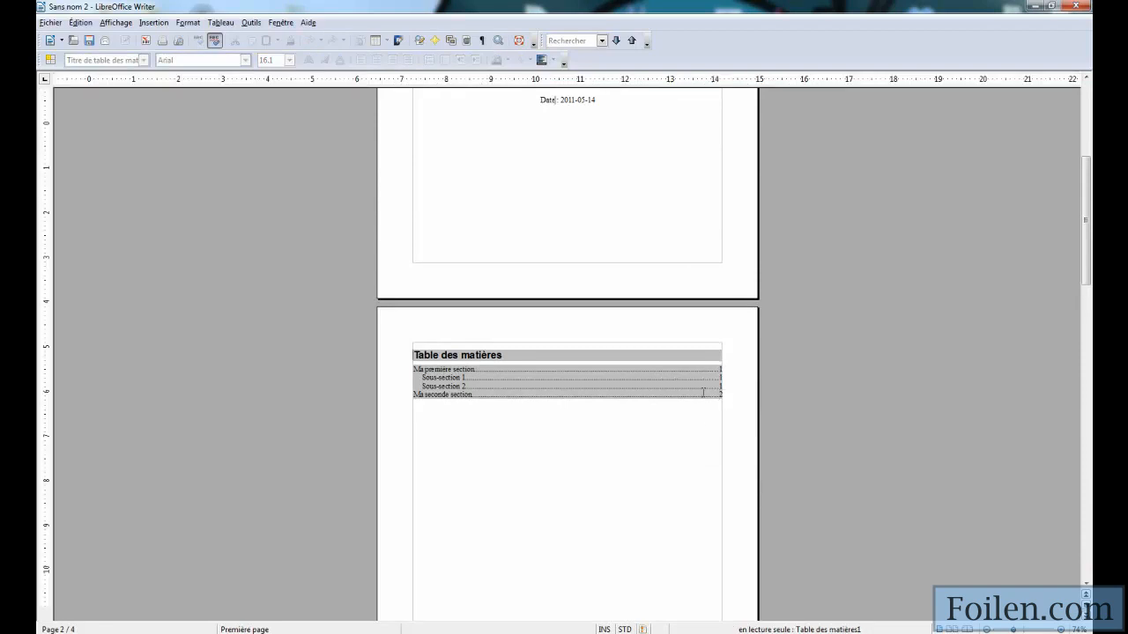
# Save the document to the Desktop as "Sans nom 2.odt" in the ODF text format
pyautogui.click(88, 42)
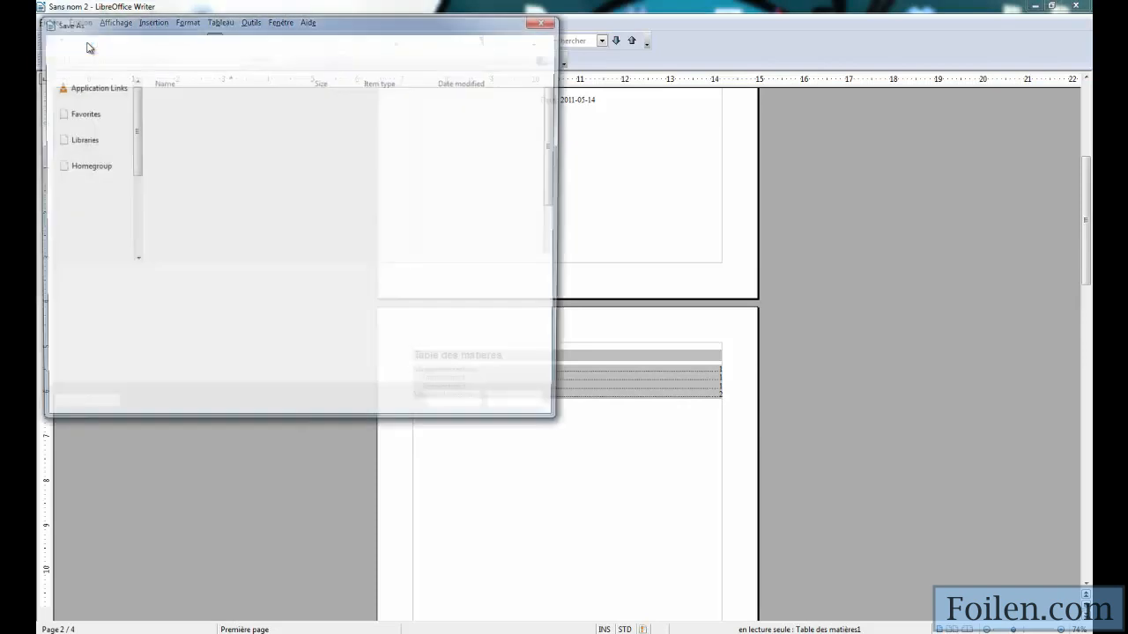
pyautogui.click(86, 127)
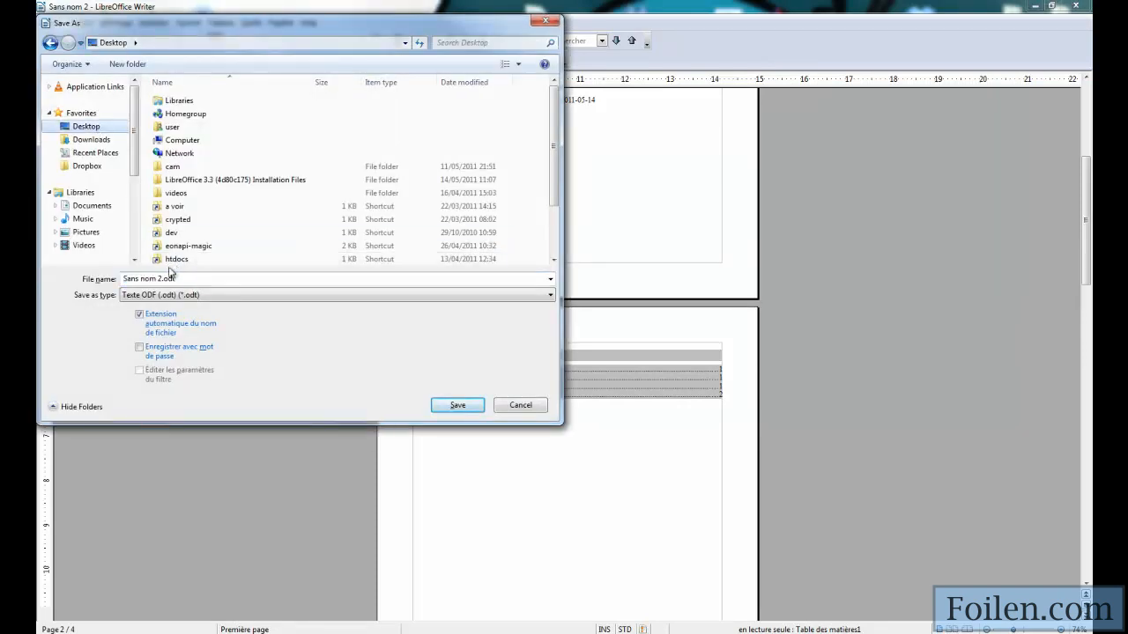
pyautogui.click(458, 406)
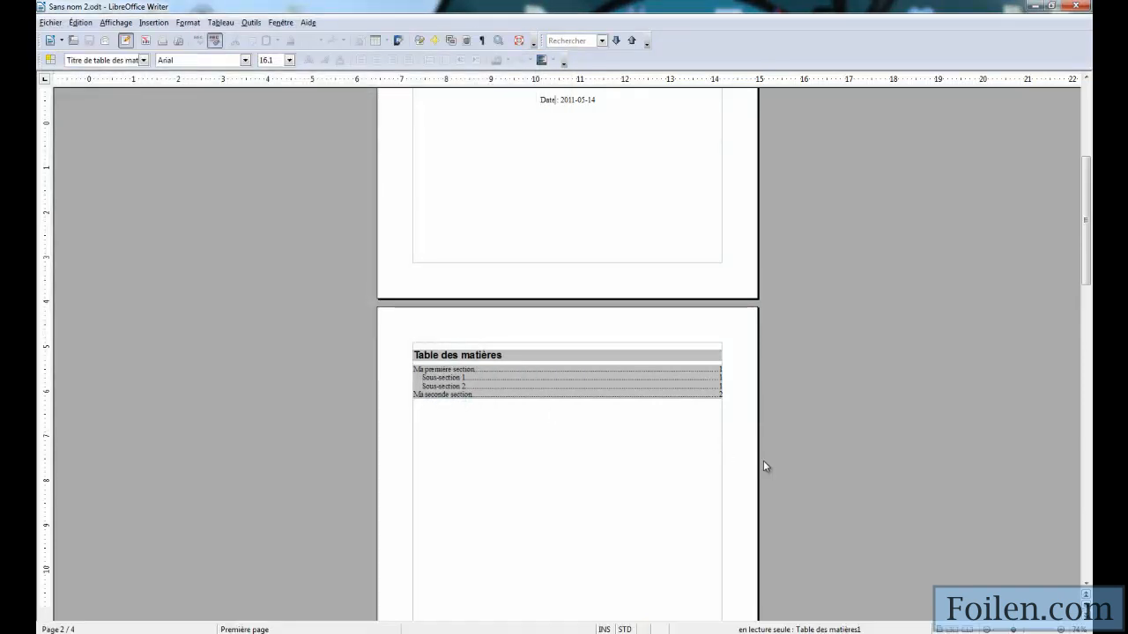
# Check the header on the "Ma première section" page, then review all the document's pages in the print preview
pyautogui.scroll(-15, 763, 460)
pyautogui.scroll(-1, 769, 474)
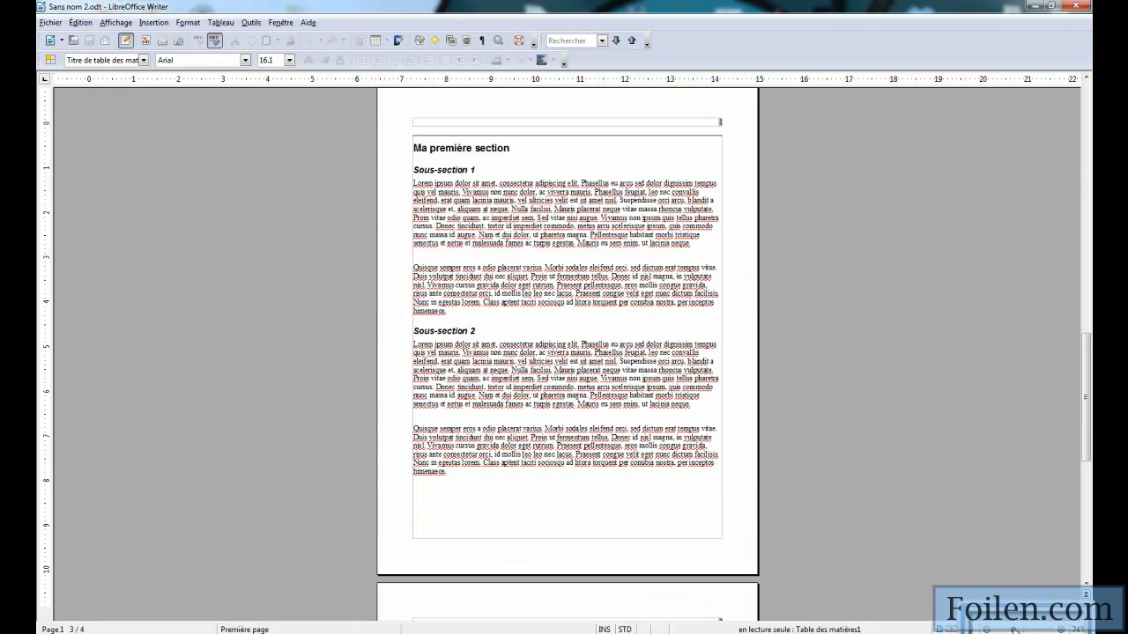
pyautogui.scroll(3, 769, 474)
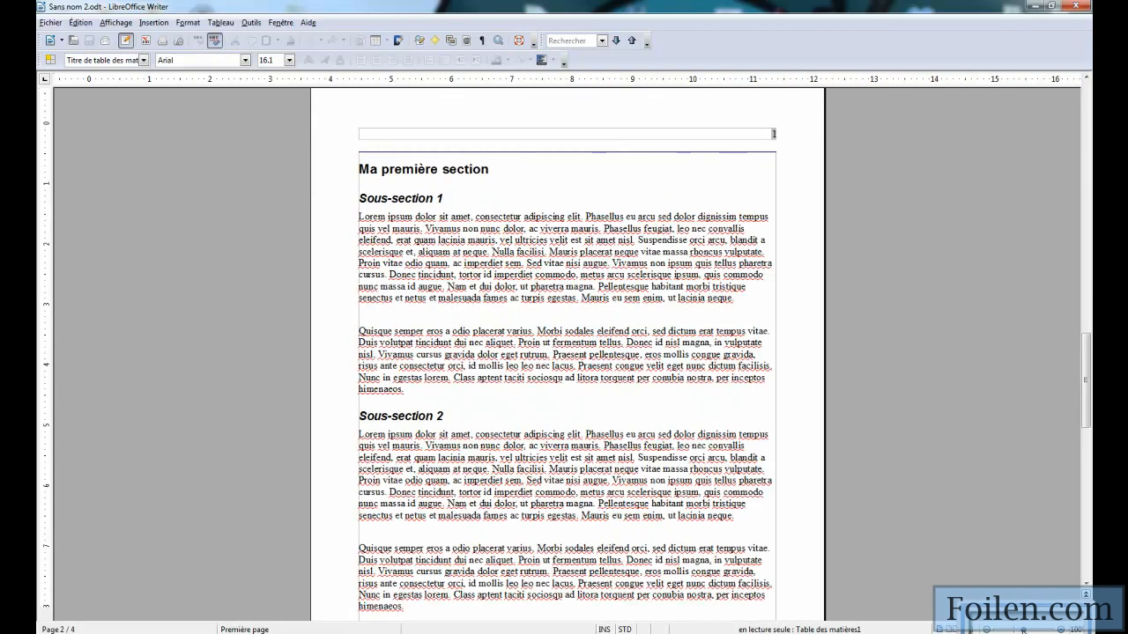
pyautogui.scroll(2, 1054, 370)
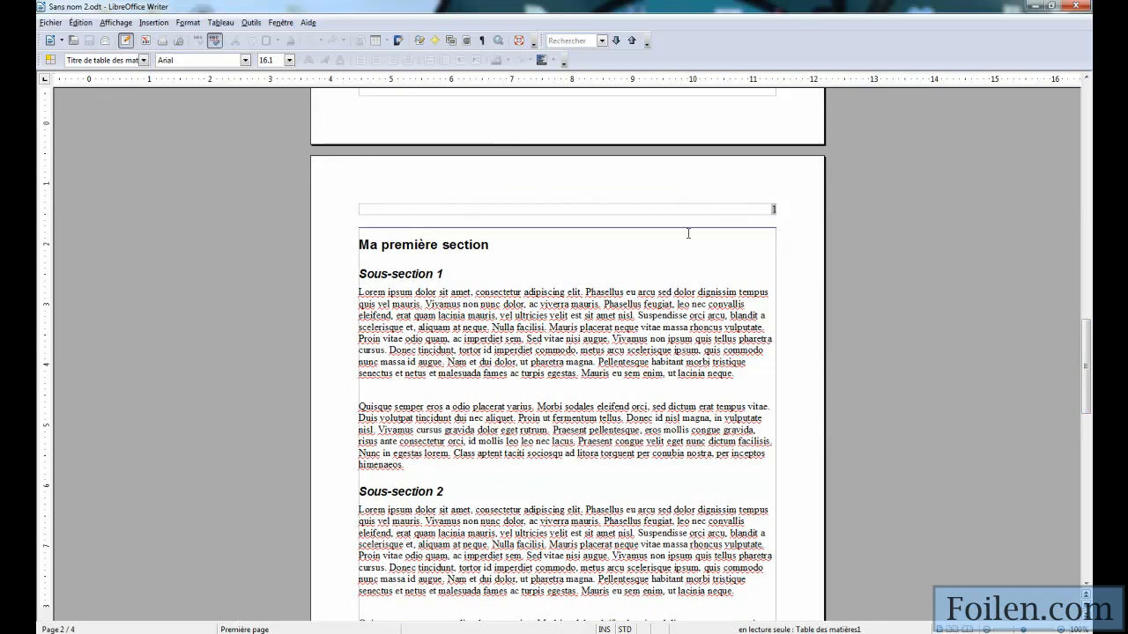
pyautogui.click(176, 41)
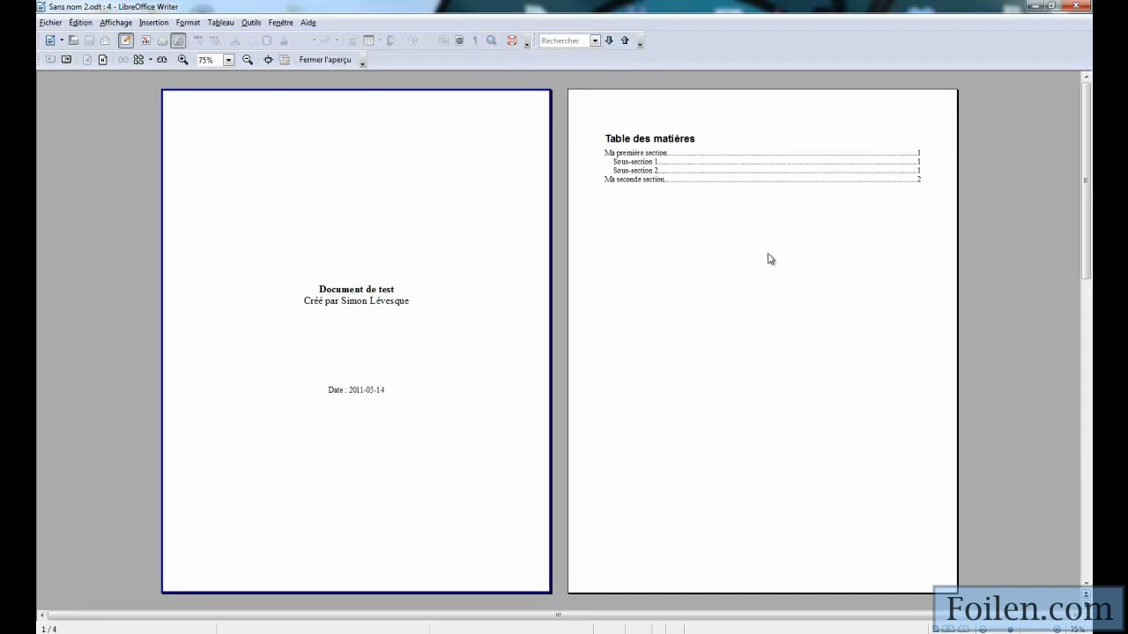
pyautogui.moveTo(1086, 212); pyautogui.dragTo(1082, 520)
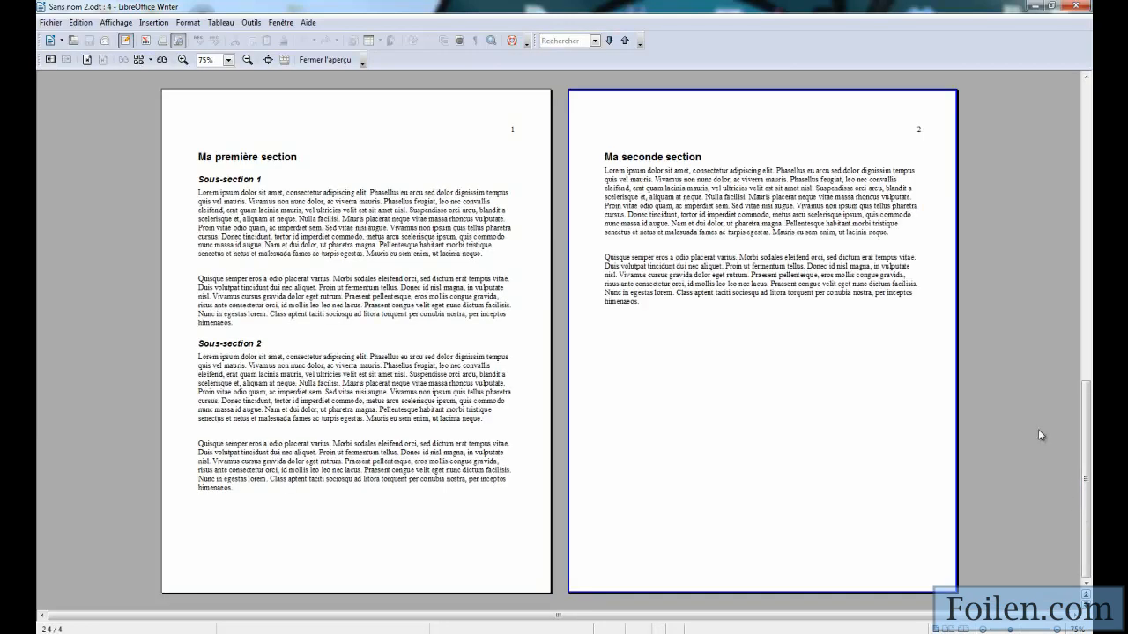